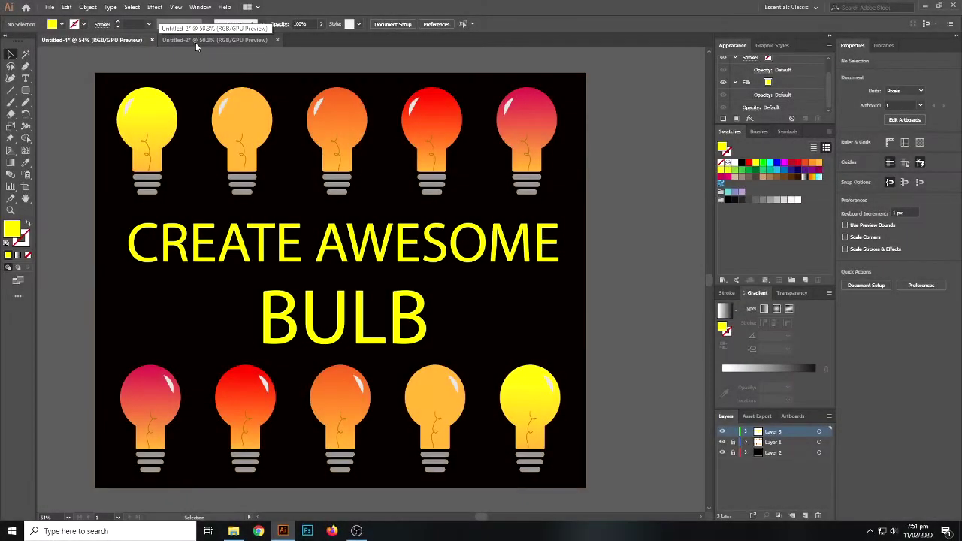
# Switch to the Untitled-2 document and delete the existing bulb outline.
pyautogui.click(197, 40)
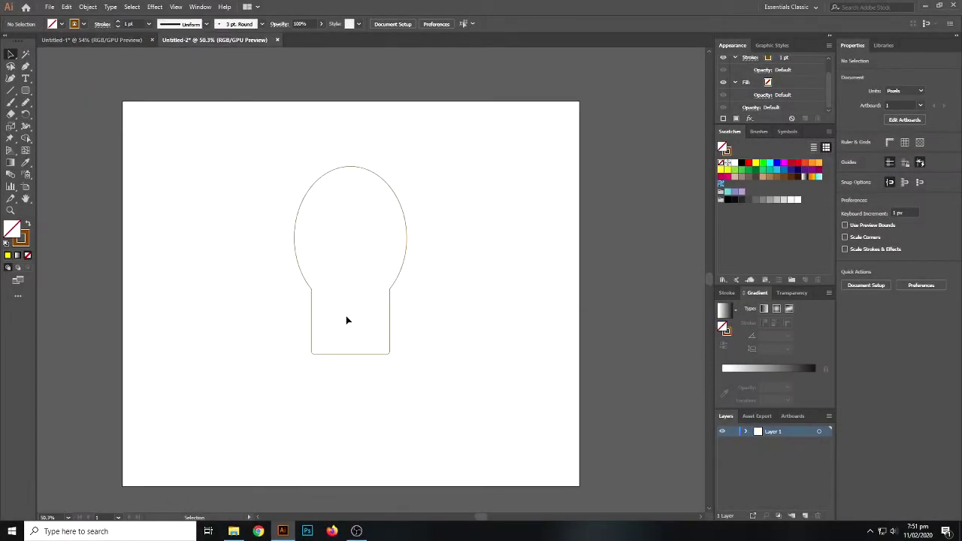
pyautogui.click(293, 240)
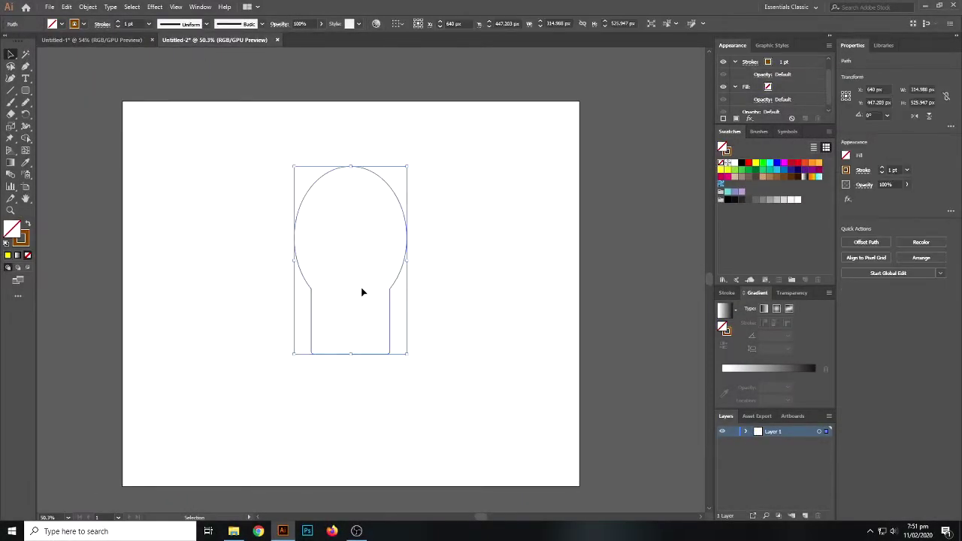
pyautogui.press('Delete')
# Set the stroke colour to pure black.
pyautogui.click(25, 244)
pyautogui.doubleClick(21, 238)
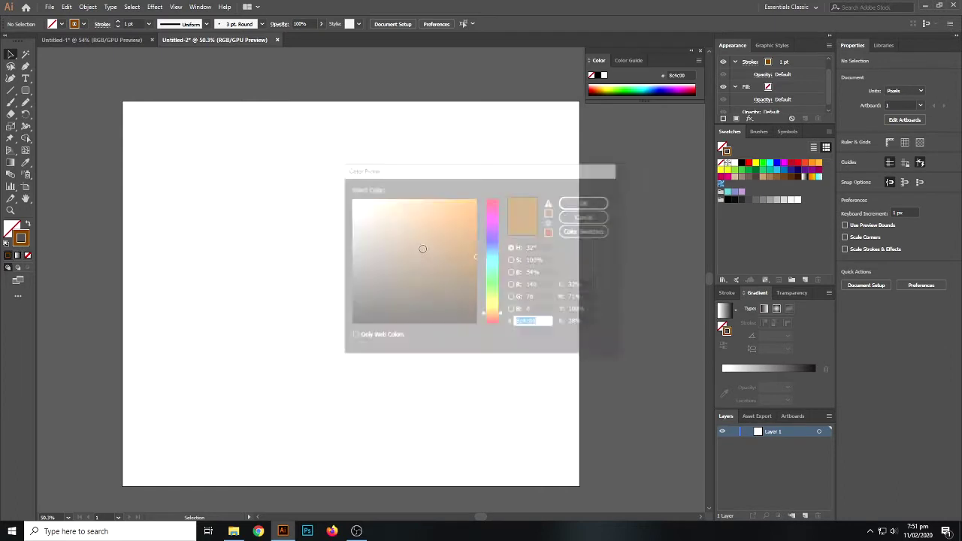
pyautogui.moveTo(392, 313); pyautogui.dragTo(350, 326)
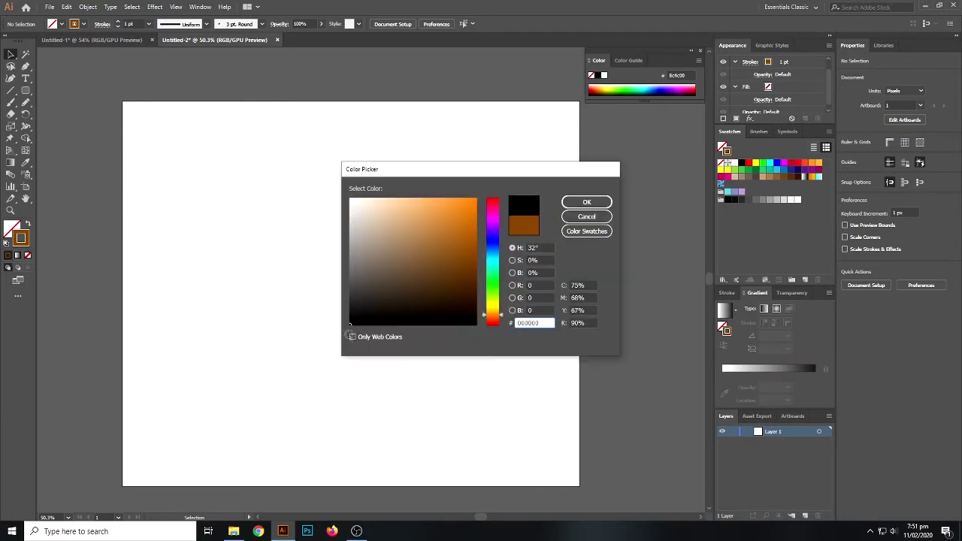
pyautogui.click(586, 202)
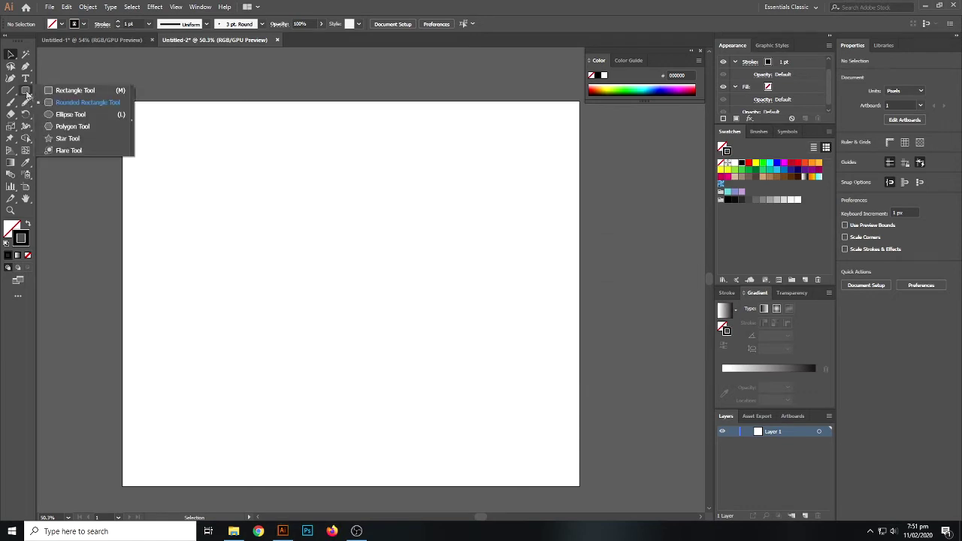
pyautogui.moveTo(27, 93); pyautogui.dragTo(64, 113)
# Draw a circle, stretch it into a tall ellipse and raise it slightly.
pyautogui.moveTo(351, 246); pyautogui.dragTo(445, 316)
pyautogui.press('v')
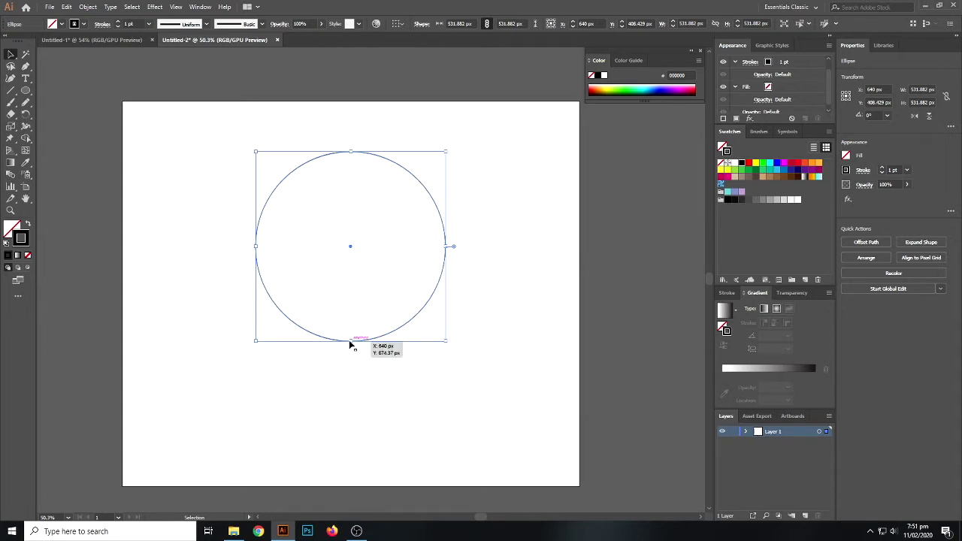
pyautogui.moveTo(353, 342); pyautogui.dragTo(360, 377)
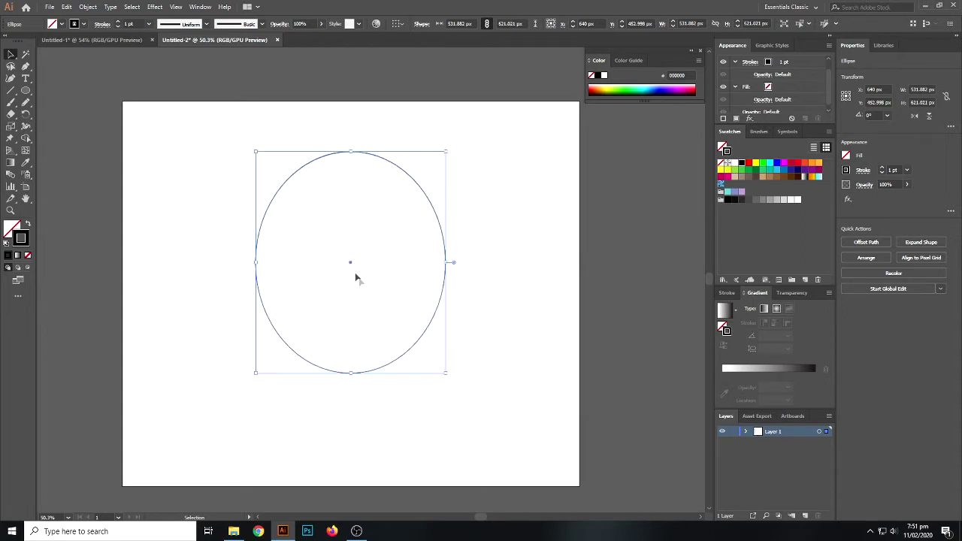
pyautogui.moveTo(350, 265); pyautogui.dragTo(351, 239)
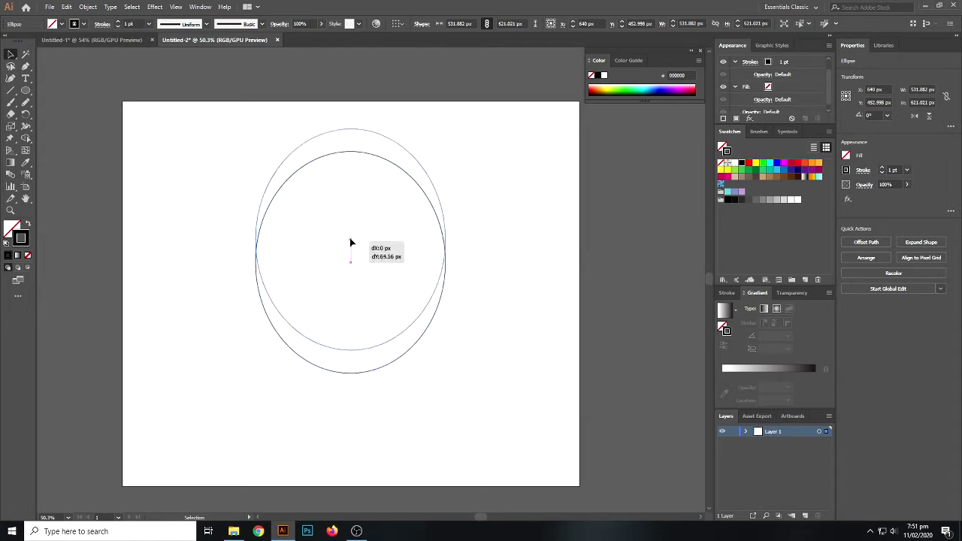
# Add a slightly smaller rounded square overlapping the ellipse's bottom half.
pyautogui.click(27, 91)
pyautogui.click(69, 103)
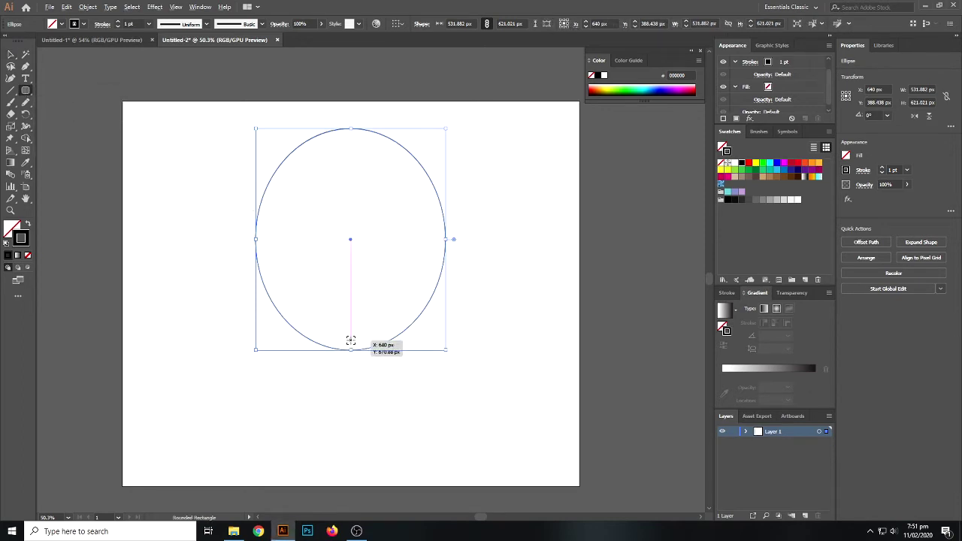
pyautogui.moveTo(351, 341); pyautogui.dragTo(417, 406)
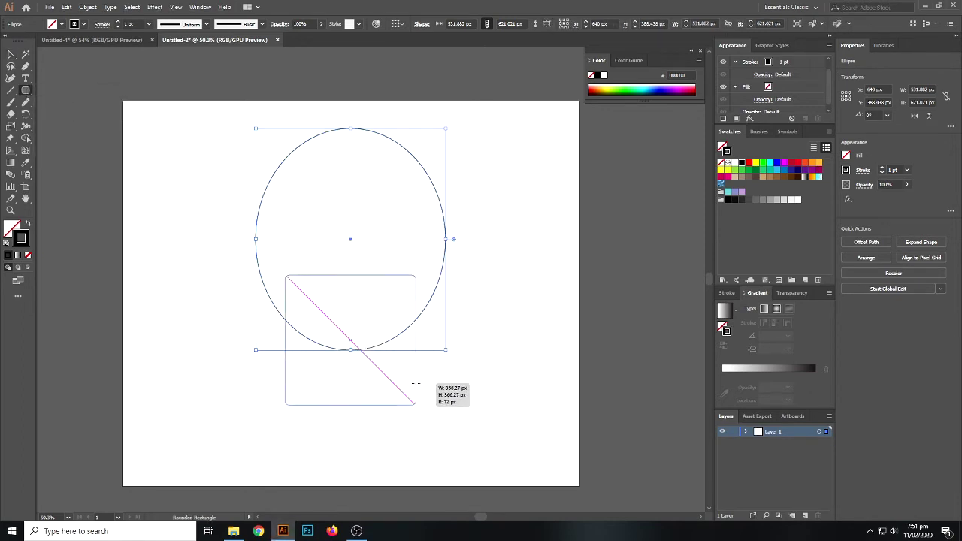
pyautogui.click(10, 54)
pyautogui.moveTo(350, 343); pyautogui.dragTo(350, 322)
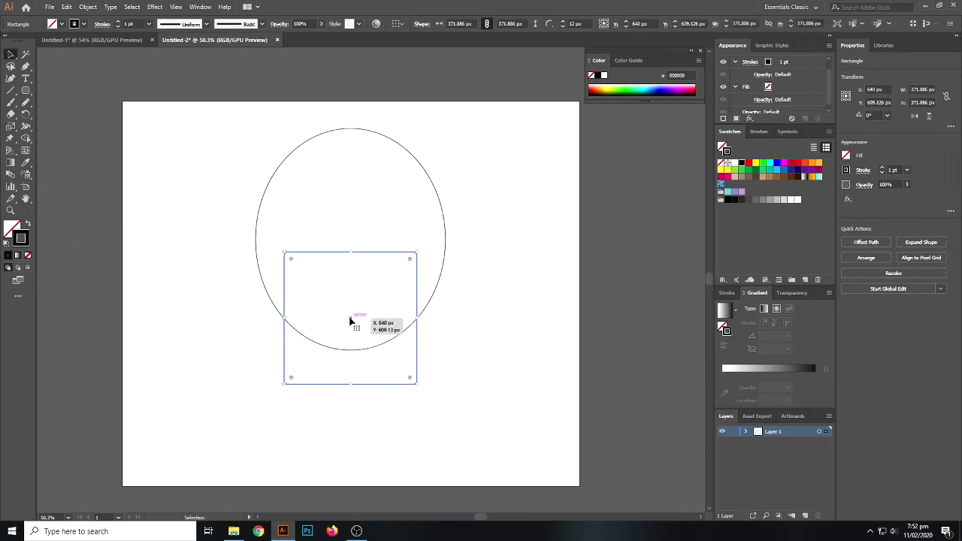
pyautogui.moveTo(350, 322); pyautogui.dragTo(350, 337)
pyautogui.moveTo(417, 400); pyautogui.dragTo(408, 391)
# Select both the ellipse and the rounded square.
pyautogui.click(457, 346)
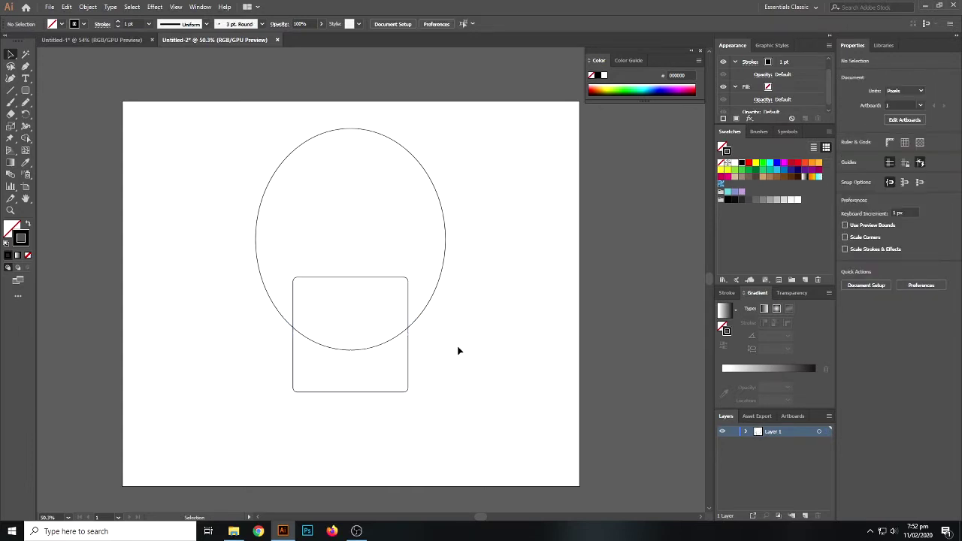
pyautogui.moveTo(228, 213); pyautogui.dragTo(341, 325)
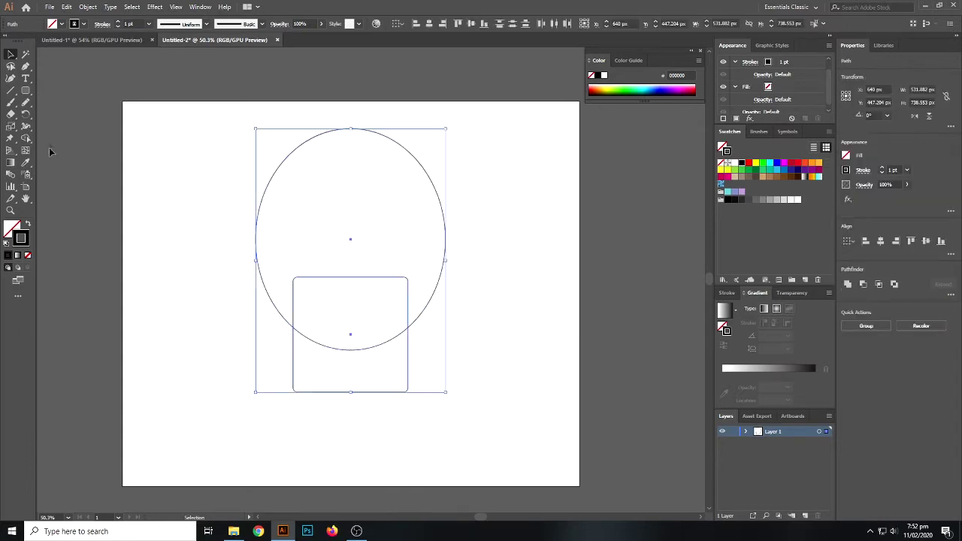
pyautogui.click(26, 139)
# Merge the ellipse and rounded square into one bulb shape with Shape Builder.
pyautogui.moveTo(354, 253); pyautogui.dragTo(354, 355)
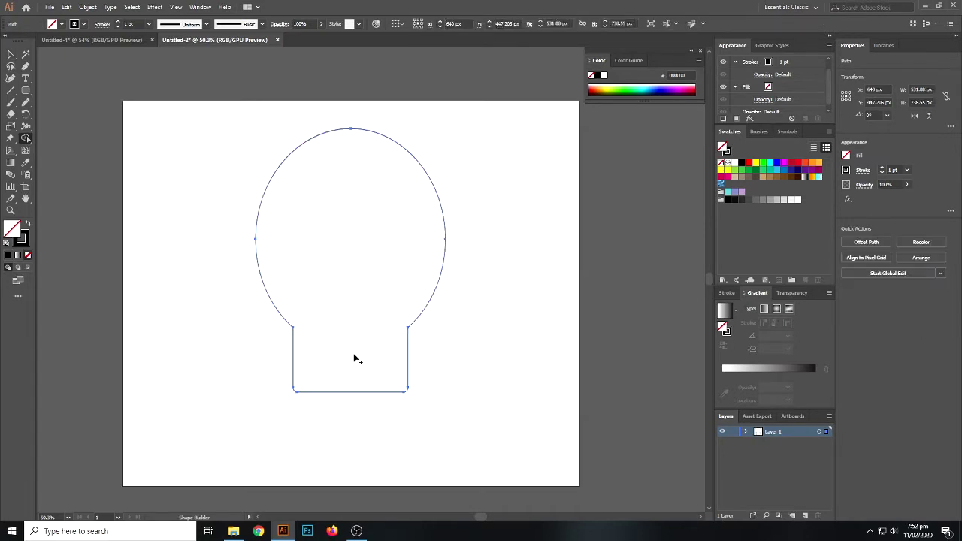
pyautogui.click(10, 54)
pyautogui.click(158, 203)
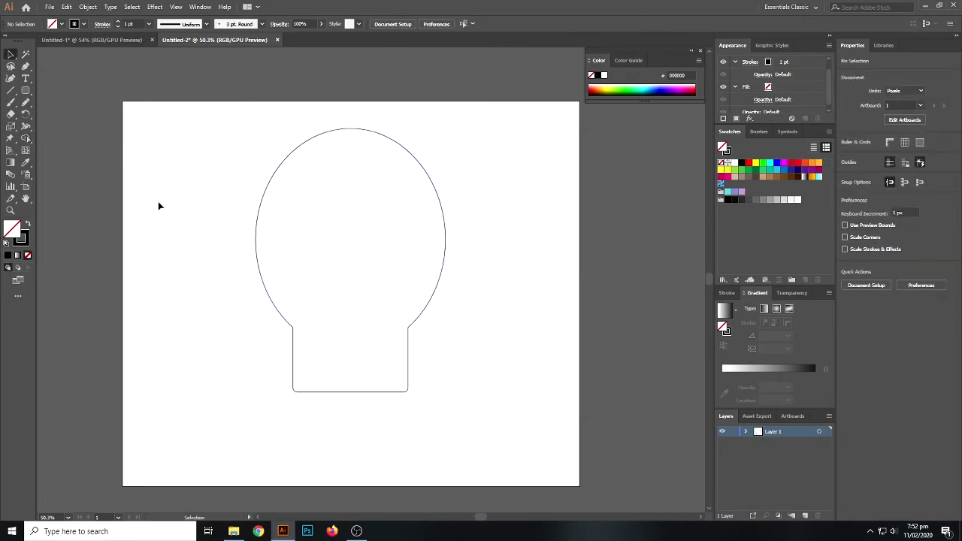
# Round all corners of the bulb shape by about 79.55 px.
pyautogui.click(294, 330)
pyautogui.press('a')
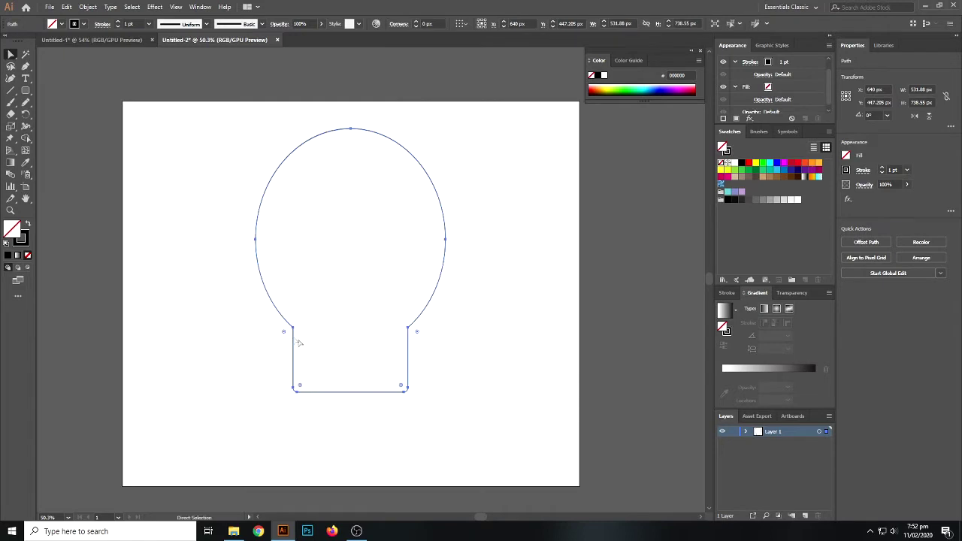
pyautogui.moveTo(284, 334); pyautogui.dragTo(264, 339)
pyautogui.click(128, 128)
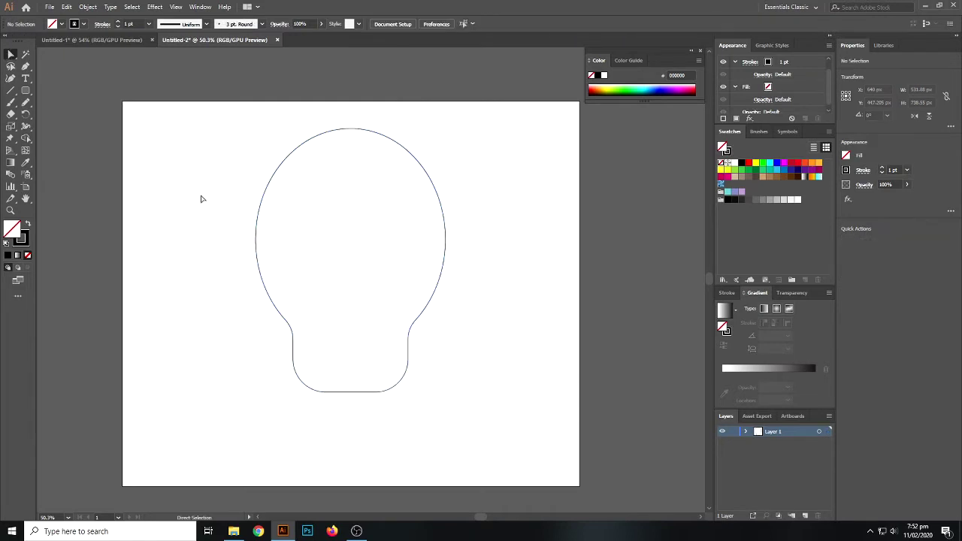
pyautogui.moveTo(25, 90); pyautogui.dragTo(68, 103)
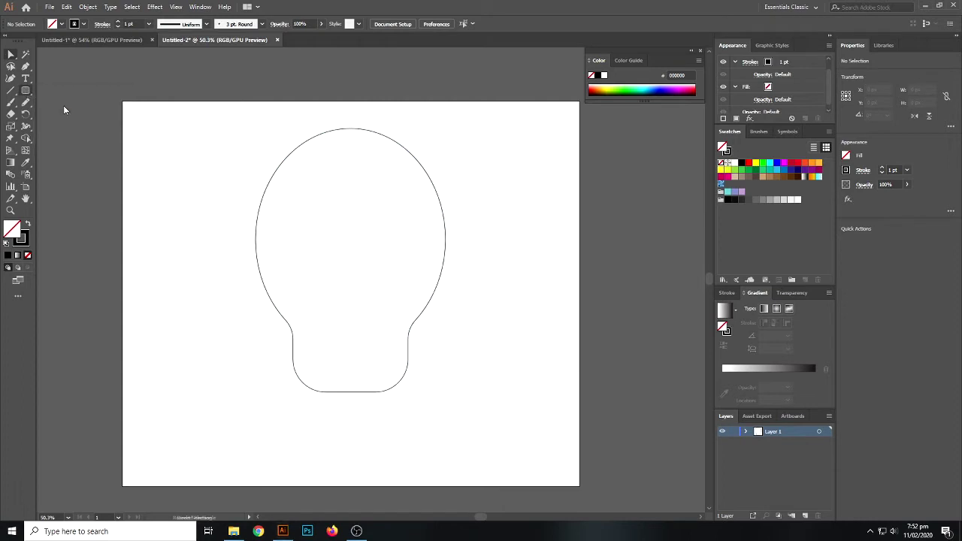
# Draw a rounded rectangle below the bulb and reshape it into a thin bar.
pyautogui.moveTo(351, 410); pyautogui.dragTo(406, 424)
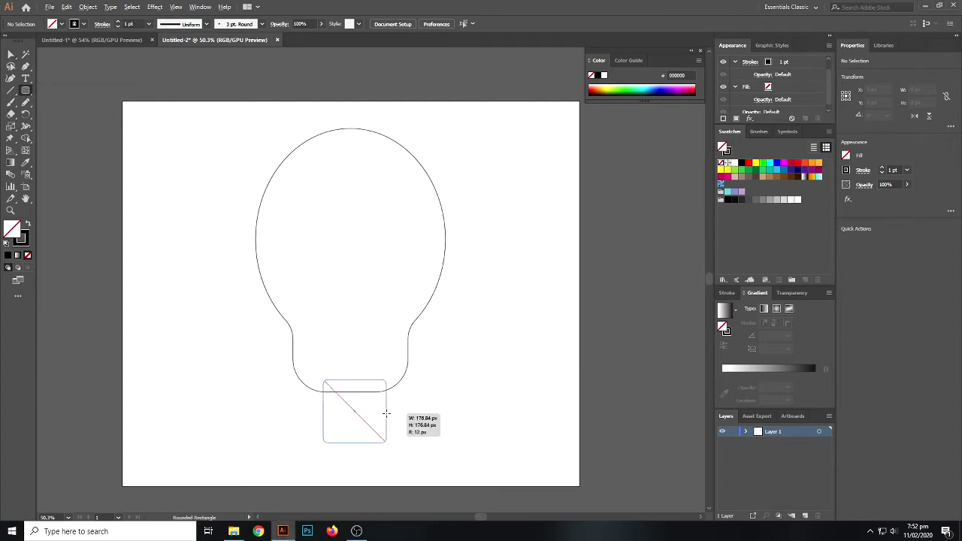
pyautogui.moveTo(406, 424); pyautogui.dragTo(399, 418)
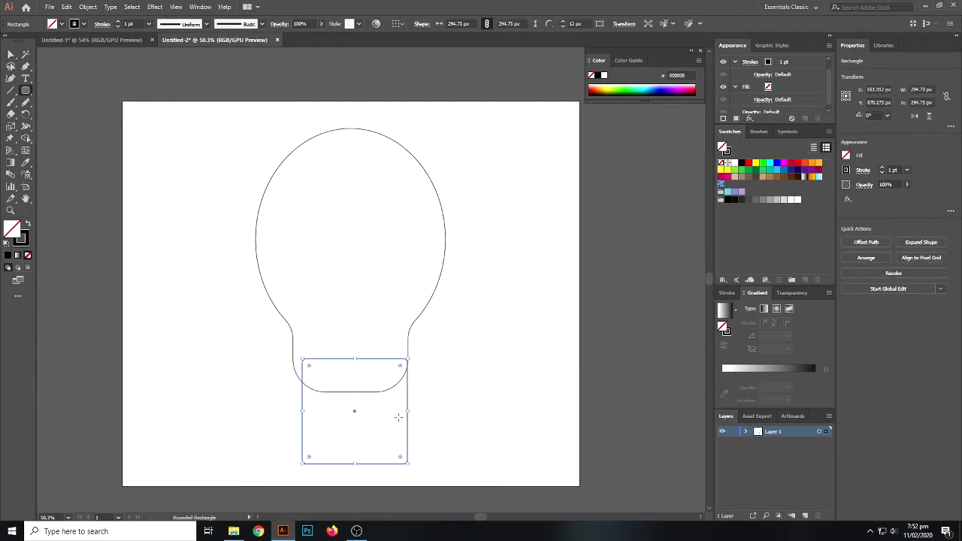
pyautogui.click(10, 55)
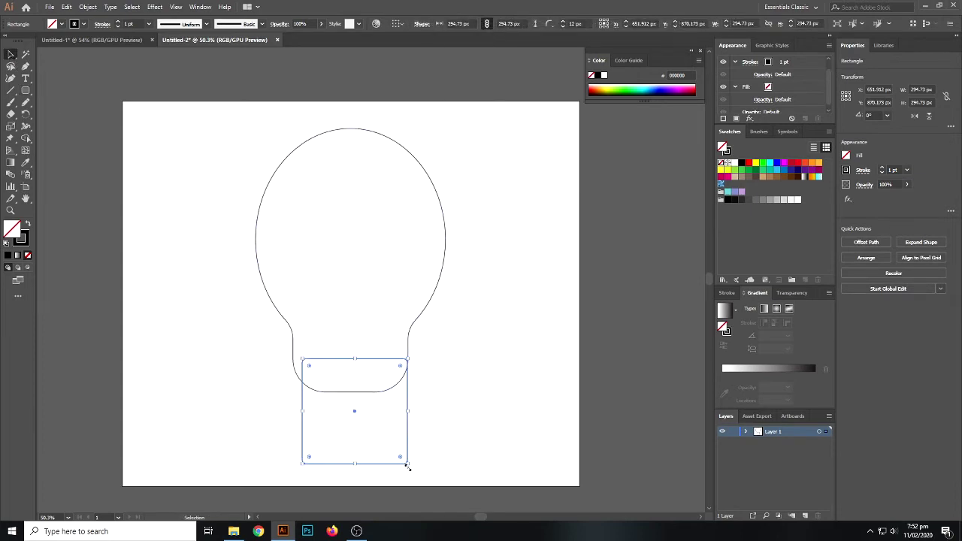
pyautogui.moveTo(355, 464); pyautogui.dragTo(355, 408)
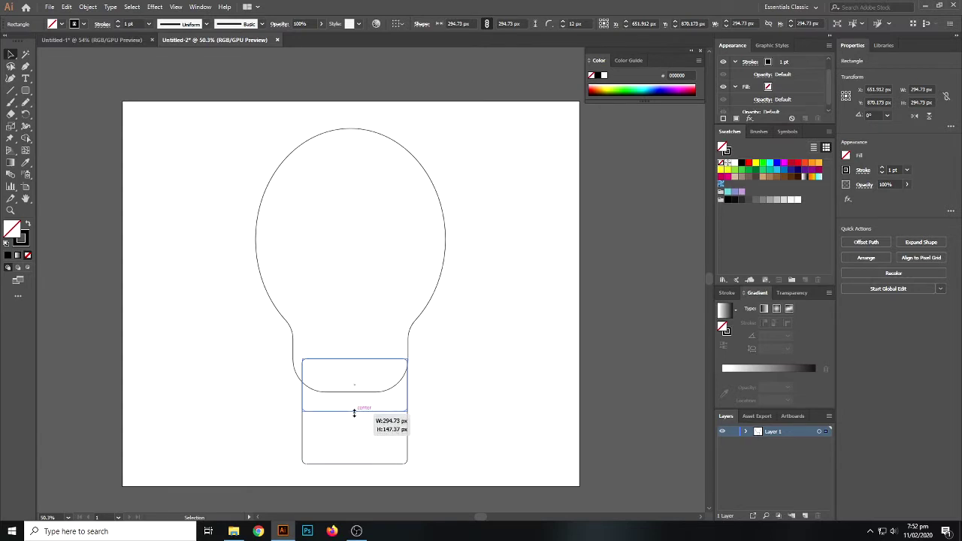
pyautogui.moveTo(354, 359); pyautogui.dragTo(356, 399)
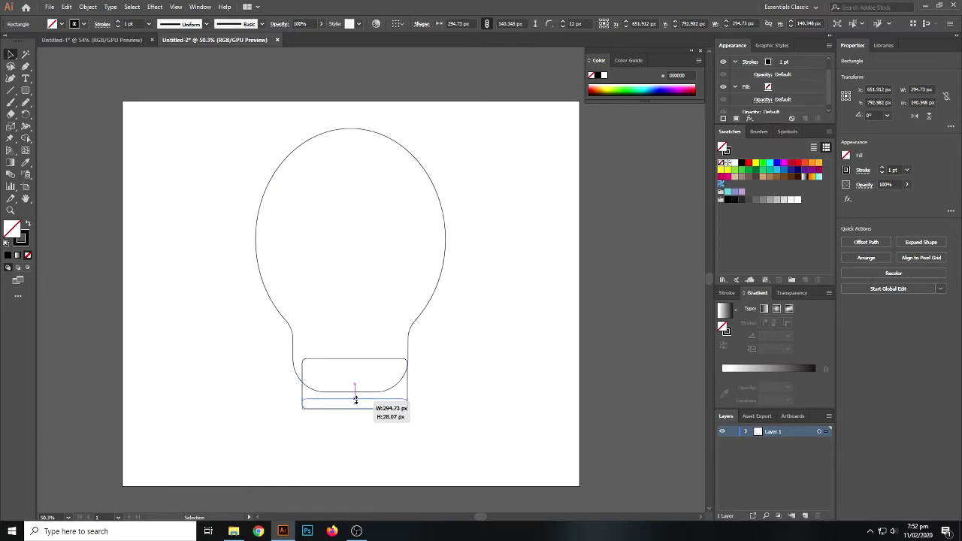
pyautogui.moveTo(356, 407); pyautogui.dragTo(354, 403)
# Centre the bar horizontally under the bulb and narrow it slightly.
pyautogui.moveTo(391, 447); pyautogui.dragTo(317, 360)
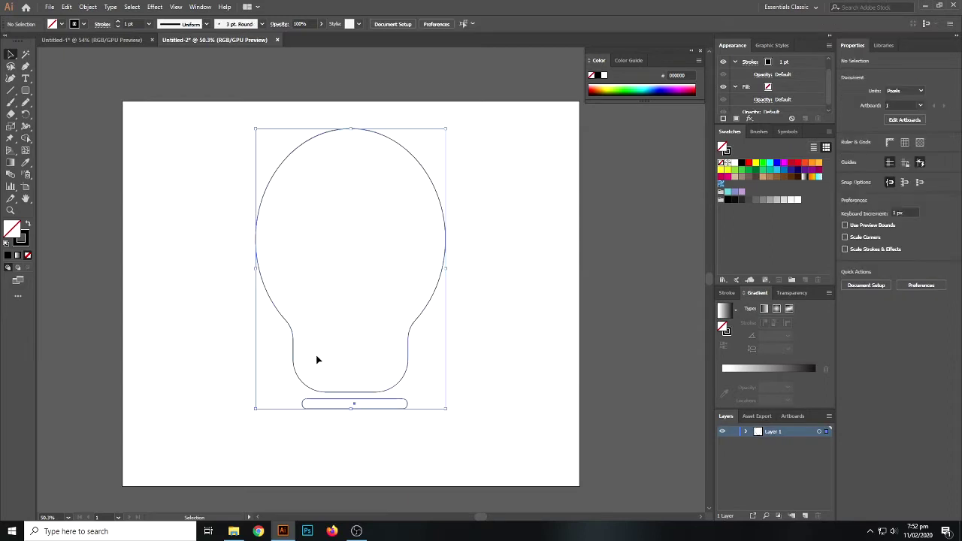
pyautogui.click(429, 24)
pyautogui.click(485, 394)
pyautogui.click(381, 409)
pyautogui.moveTo(406, 410); pyautogui.dragTo(402, 409)
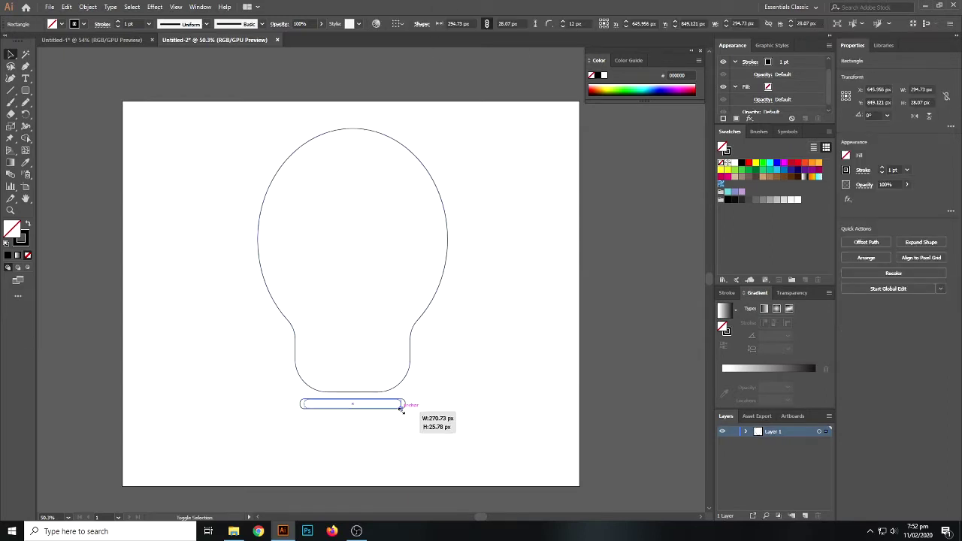
pyautogui.click(367, 434)
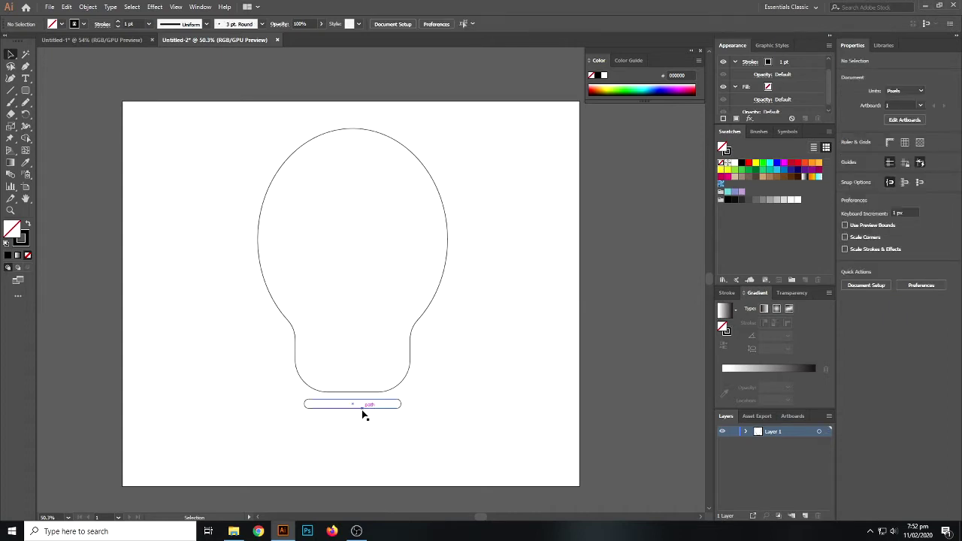
pyautogui.click(361, 410)
pyautogui.moveTo(401, 406)
pyautogui.mouseDown()
pyautogui.moveTo(365, 426)
pyautogui.moveTo(365, 442)
pyautogui.mouseUp()
pyautogui.click(368, 423)
# Narrow the middle and bottom bars so the screw base tapers downward.
pyautogui.click(380, 423)
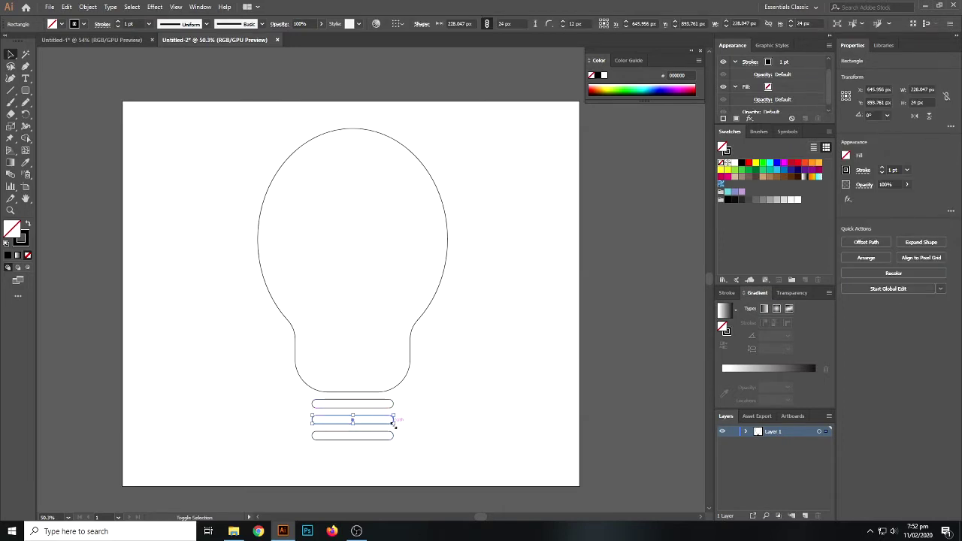
pyautogui.click(432, 426)
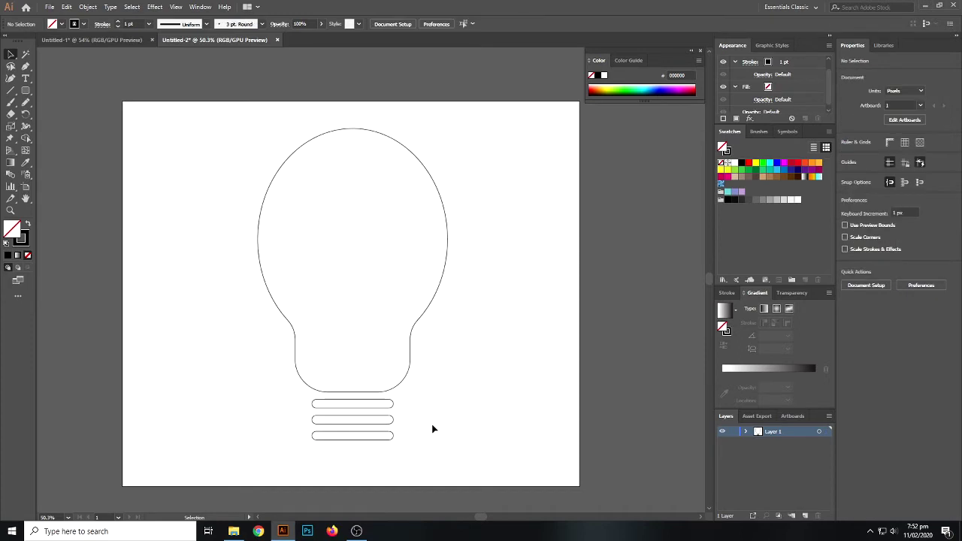
pyautogui.click(391, 424)
pyautogui.moveTo(394, 426); pyautogui.dragTo(390, 422)
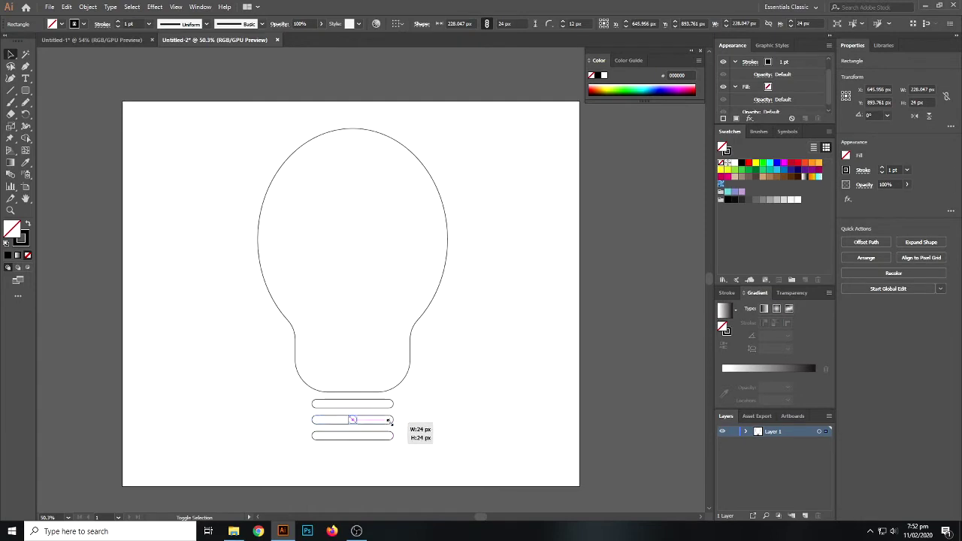
pyautogui.moveTo(390, 423); pyautogui.dragTo(386, 441)
pyautogui.click(419, 436)
pyautogui.click(448, 432)
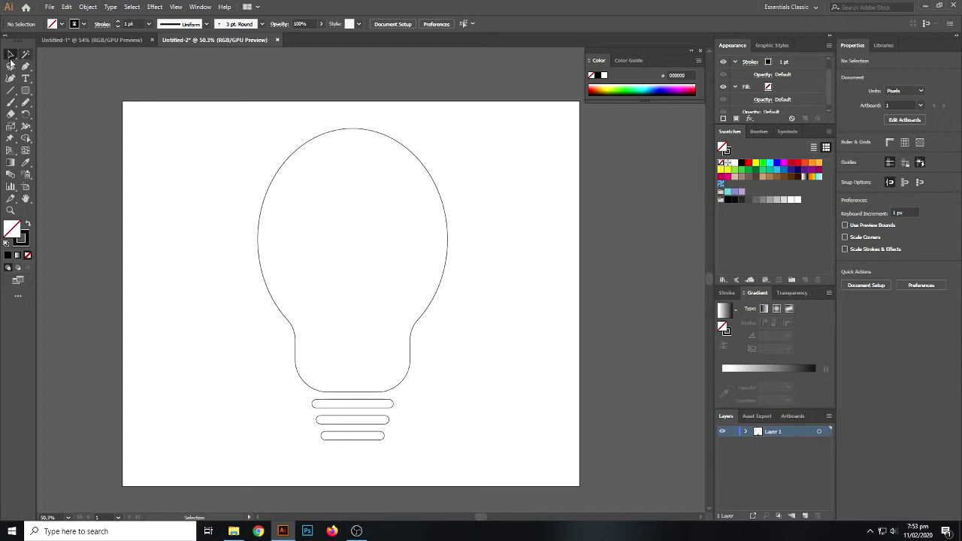
# Pencil a looping filament from the bulb's base into its middle, then select the bulb.
pyautogui.click(26, 104)
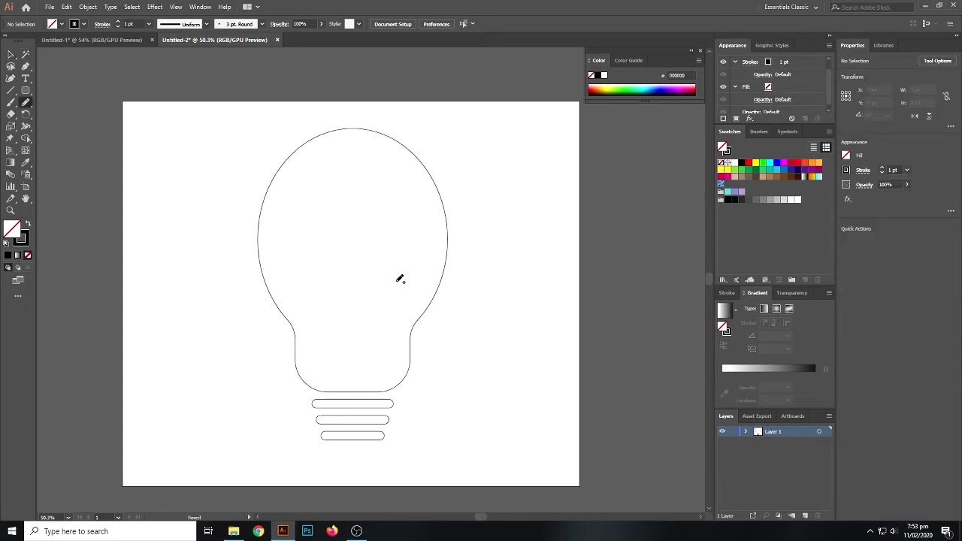
pyautogui.moveTo(353, 392); pyautogui.dragTo(361, 348)
pyautogui.moveTo(353, 275); pyautogui.dragTo(353, 275)
pyautogui.click(10, 56)
pyautogui.click(219, 283)
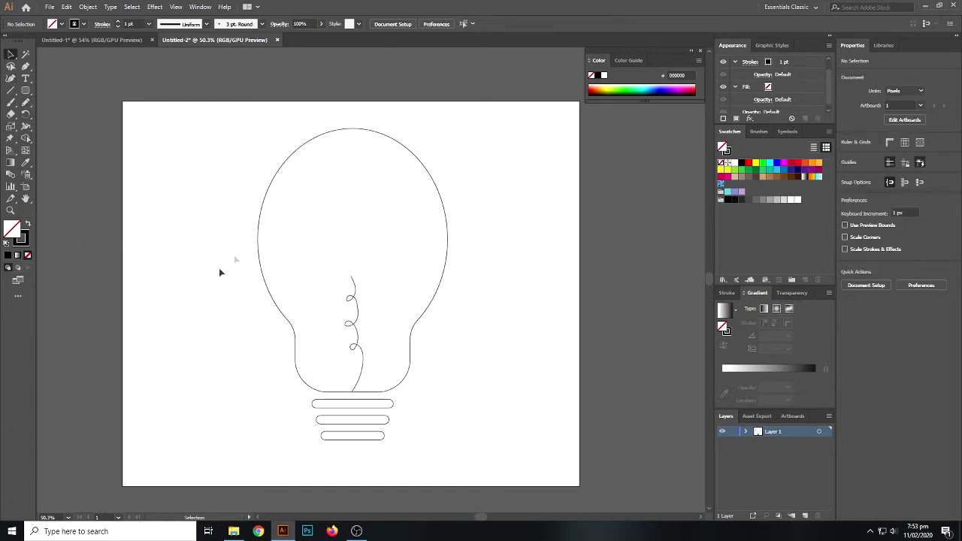
pyautogui.click(258, 238)
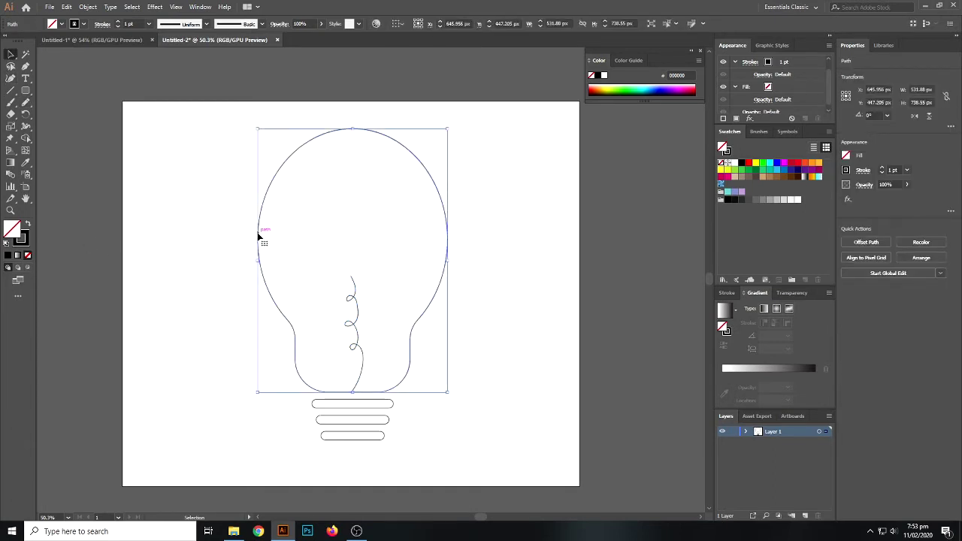
# Give the bulb a vertical gradient fill and no stroke.
pyautogui.click(18, 254)
pyautogui.press('x')
pyautogui.click(28, 256)
pyautogui.press('x')
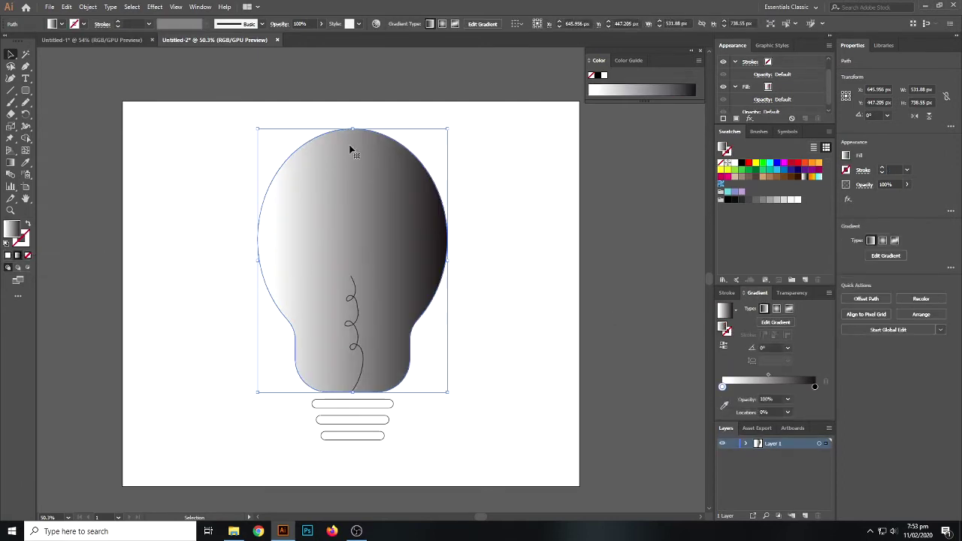
pyautogui.press('g')
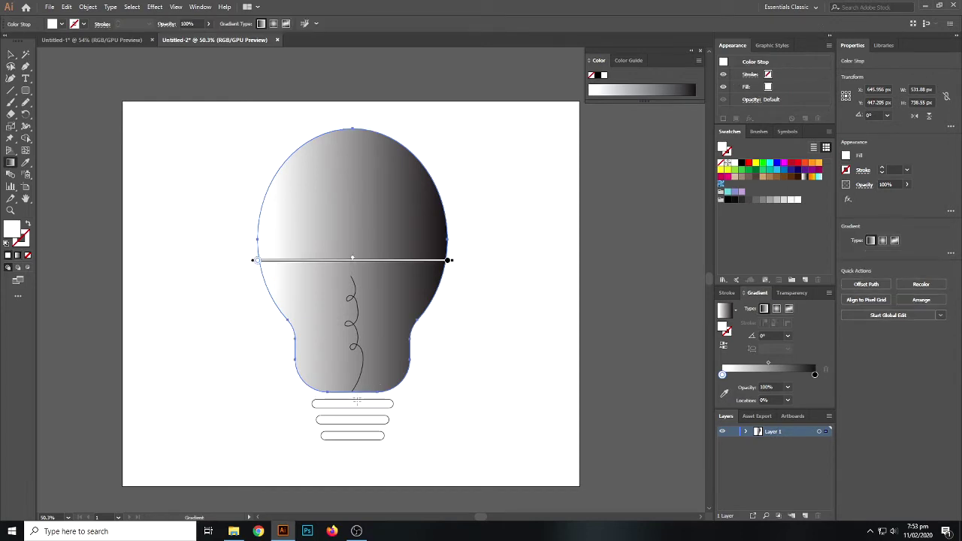
pyautogui.moveTo(352, 392)
pyautogui.mouseDown()
pyautogui.moveTo(340, 75)
pyautogui.moveTo(352, 75)
pyautogui.mouseUp()
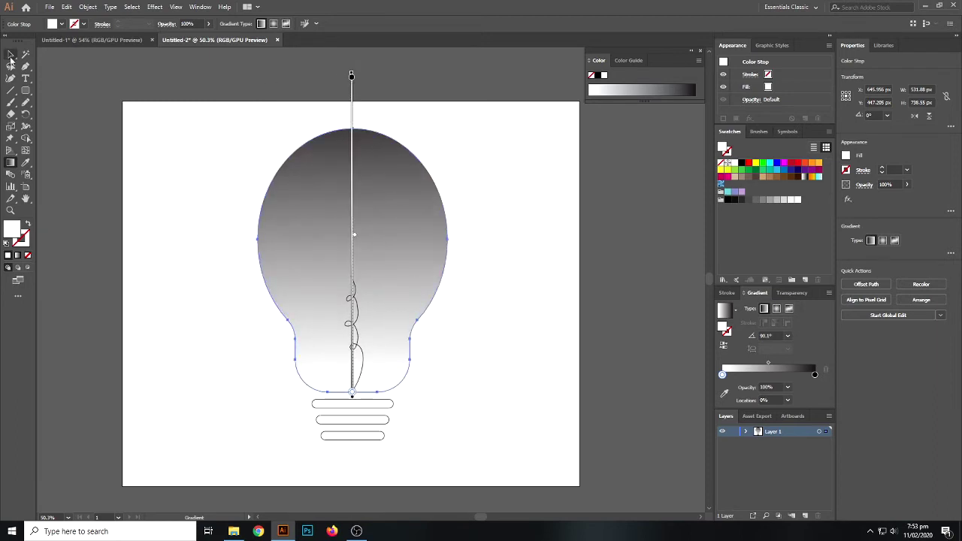
# Set the gradient stops to orange at the bottom and yellow at the top.
pyautogui.click(11, 56)
pyautogui.doubleClick(724, 387)
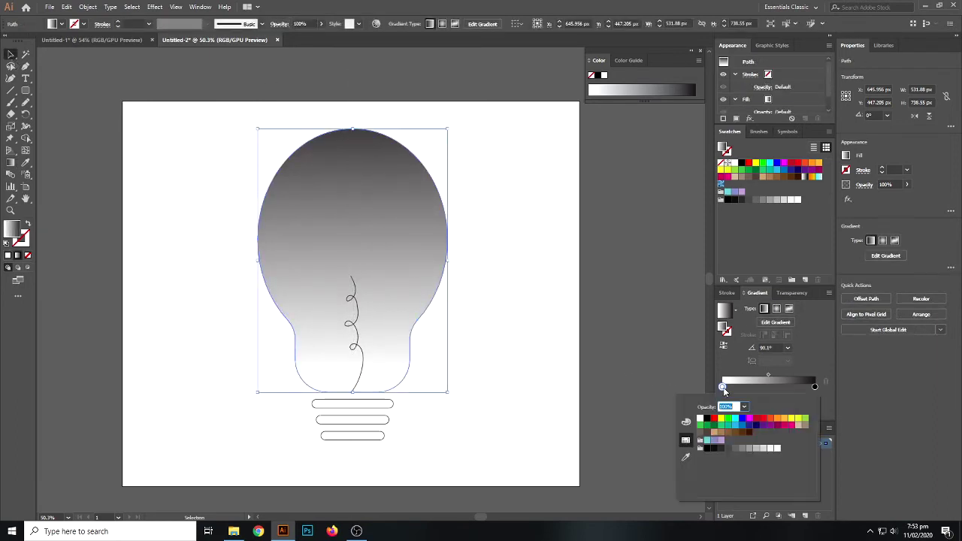
pyautogui.click(769, 419)
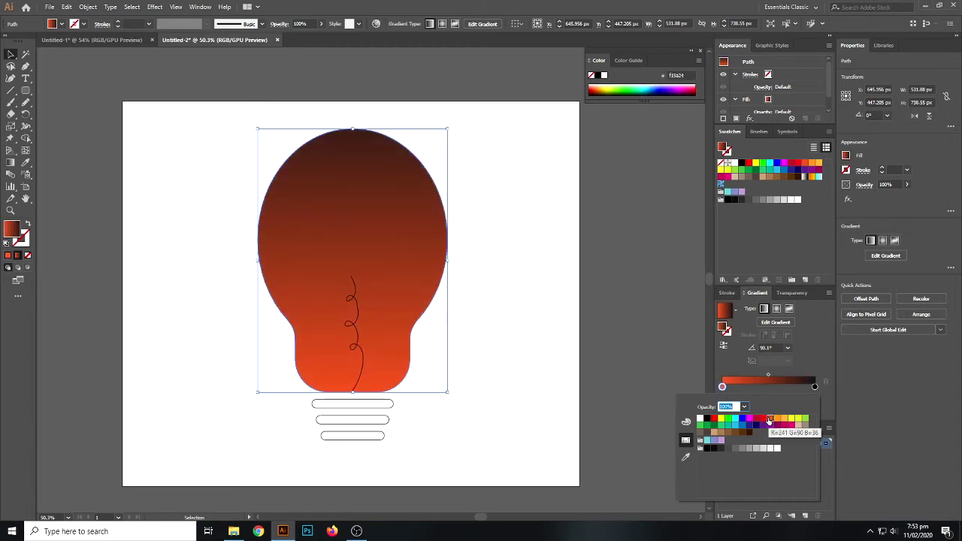
pyautogui.click(776, 418)
pyautogui.click(784, 419)
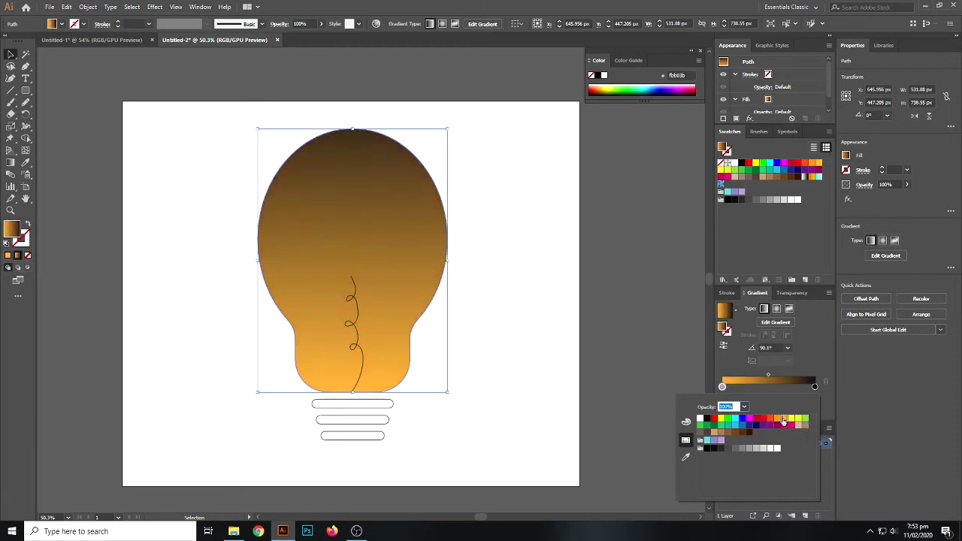
pyautogui.doubleClick(815, 387)
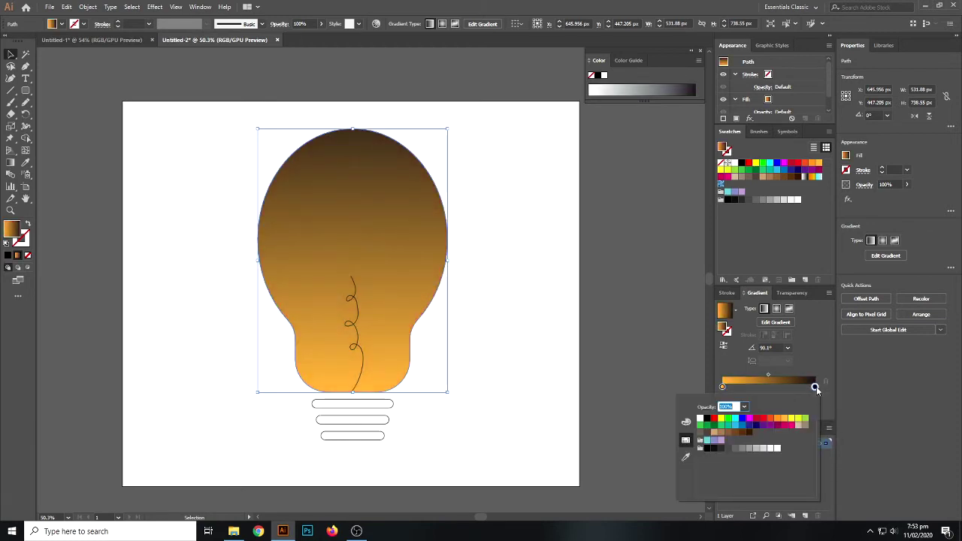
pyautogui.click(798, 419)
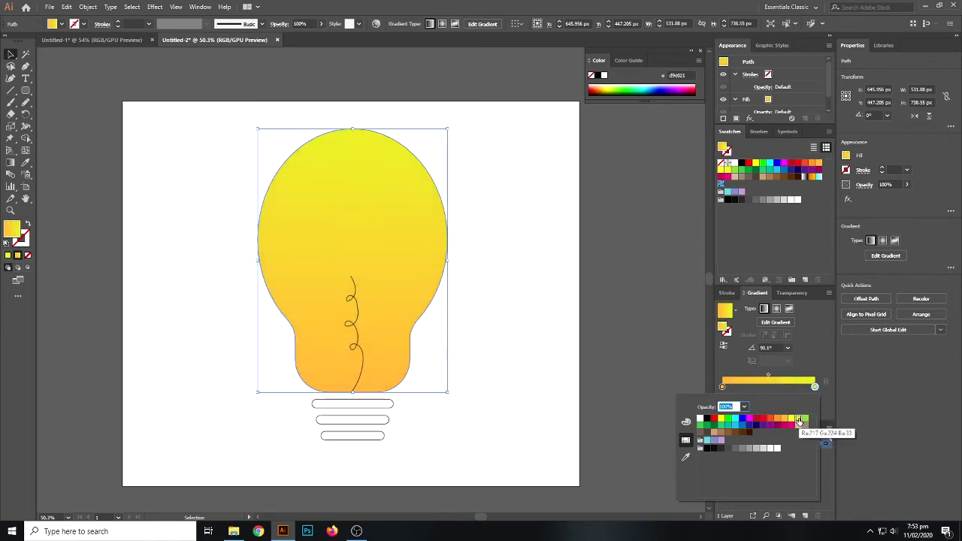
pyautogui.doubleClick(722, 386)
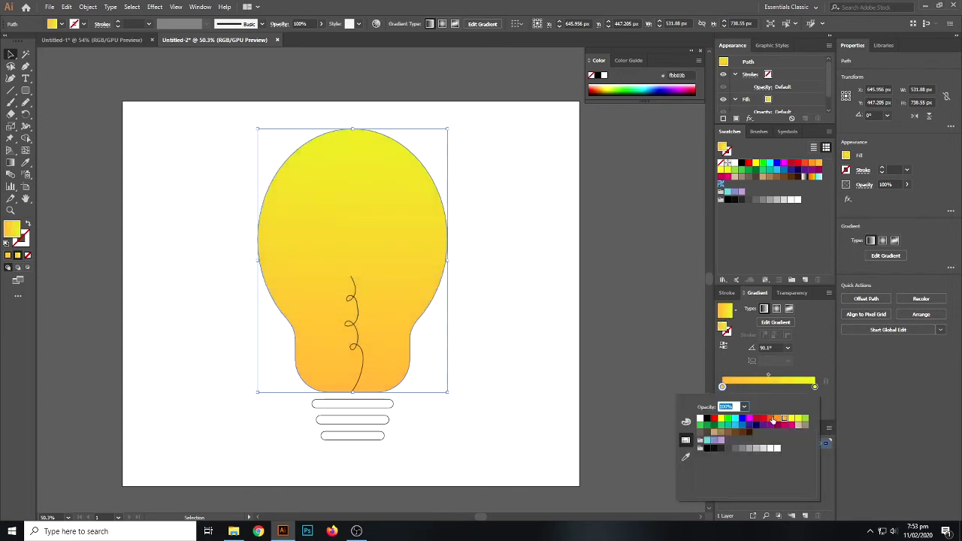
pyautogui.click(777, 421)
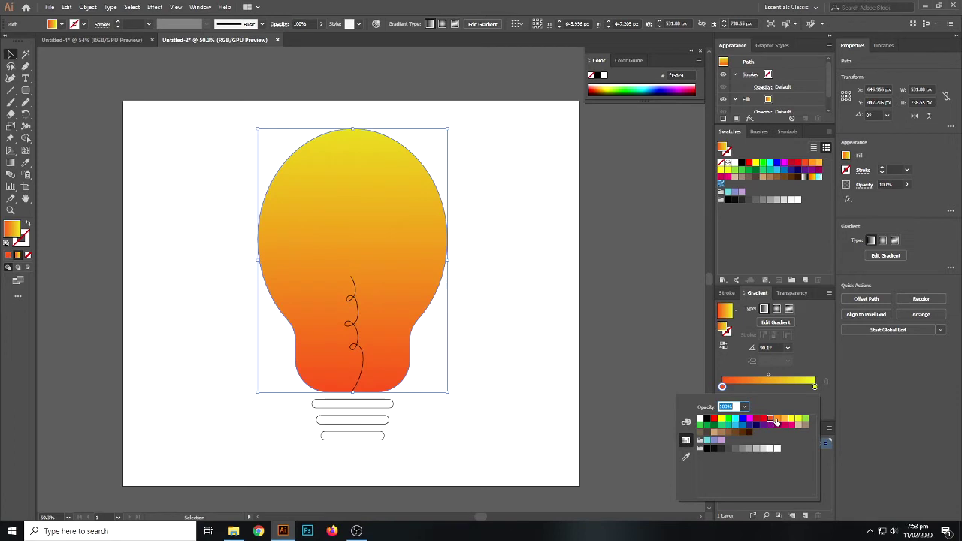
pyautogui.click(777, 419)
pyautogui.click(12, 54)
pyautogui.click(278, 368)
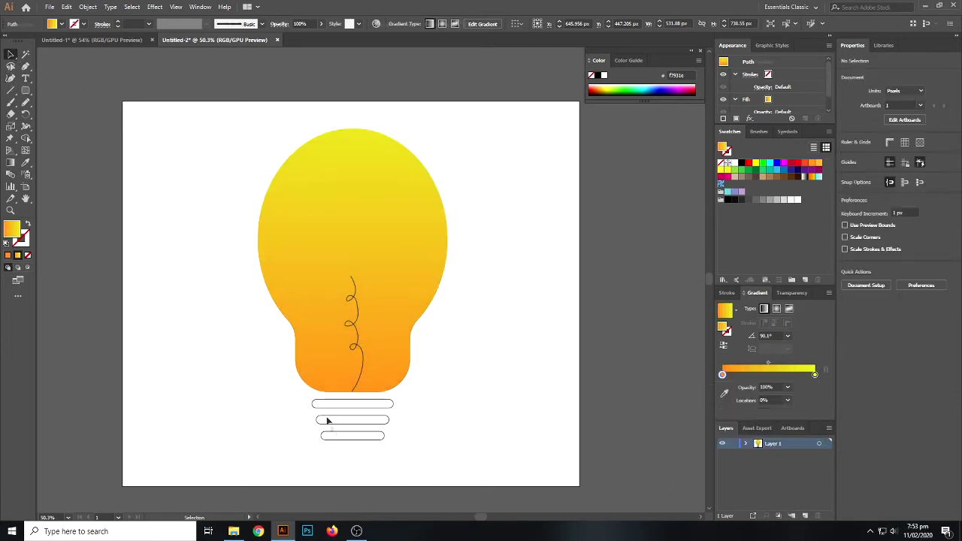
# Fill the three base bars with grey 919191.
pyautogui.moveTo(299, 402); pyautogui.dragTo(351, 451)
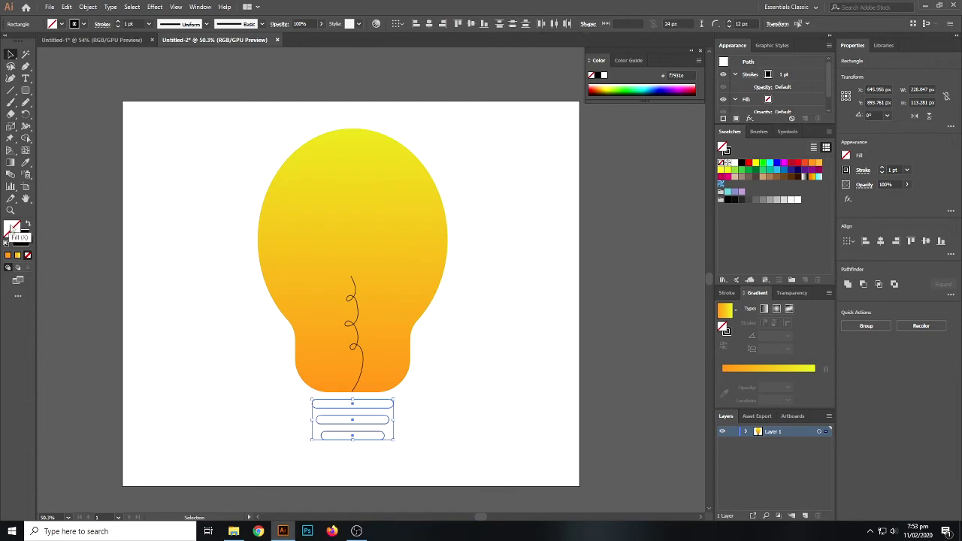
pyautogui.doubleClick(12, 229)
pyautogui.click(369, 228)
pyautogui.moveTo(369, 229); pyautogui.dragTo(350, 253)
pyautogui.click(587, 202)
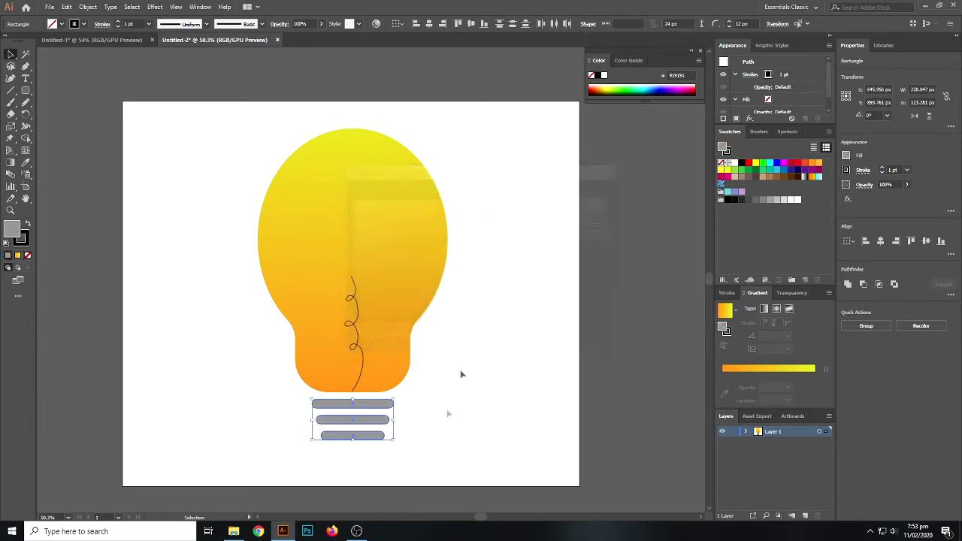
pyautogui.click(443, 435)
# Remove the outline from the three grey base bars.
pyautogui.moveTo(357, 456); pyautogui.dragTo(294, 402)
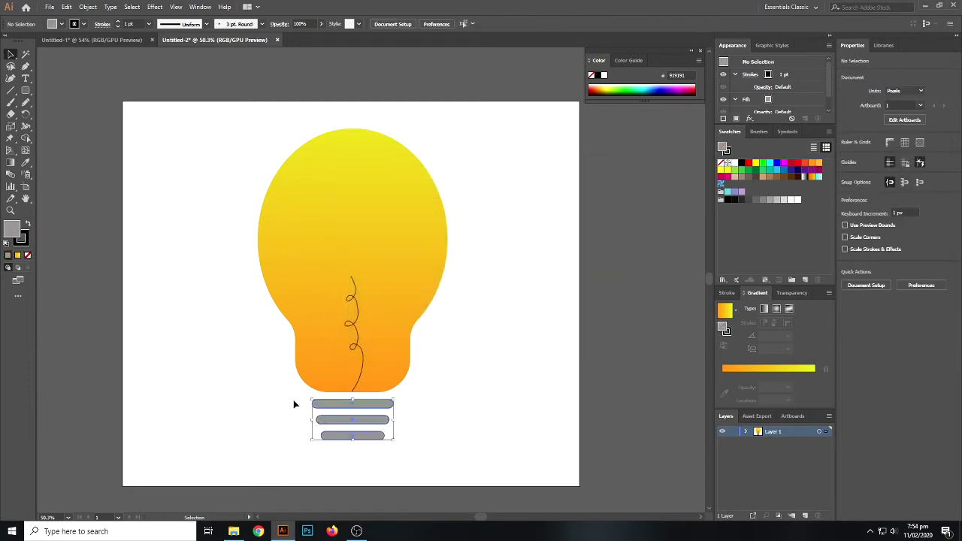
pyautogui.click(21, 239)
pyautogui.click(28, 255)
pyautogui.click(118, 259)
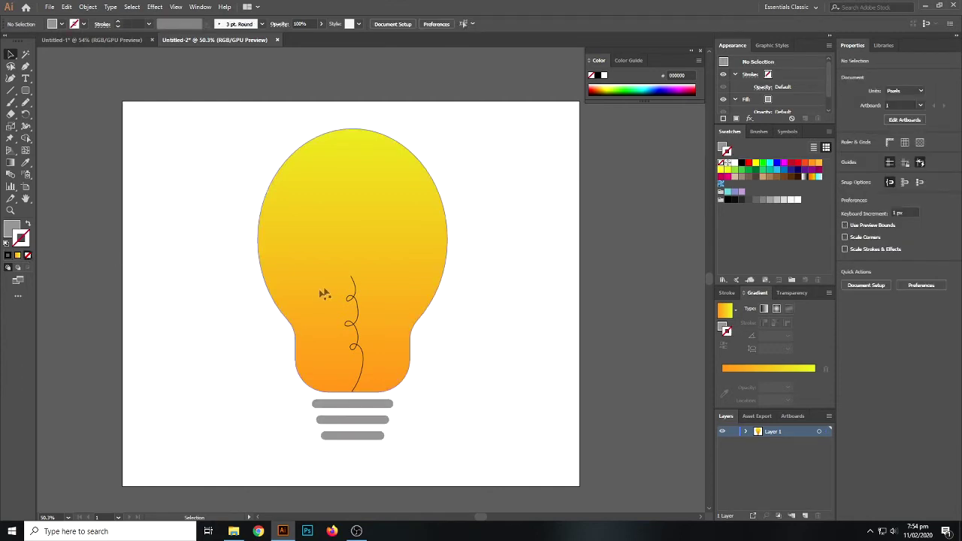
# Set the filament's stroke colour to red ff0000.
pyautogui.click(352, 321)
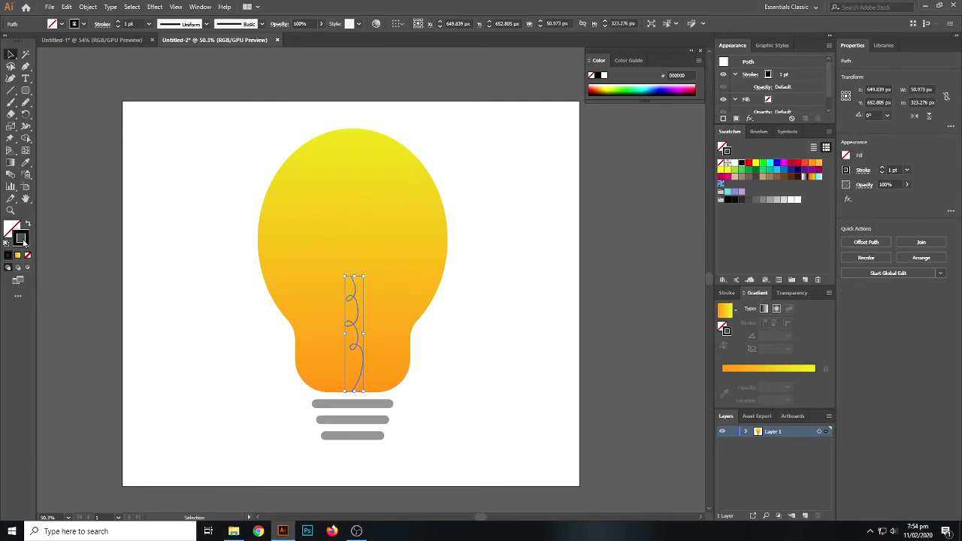
pyautogui.doubleClick(23, 239)
pyautogui.moveTo(496, 294); pyautogui.dragTo(495, 328)
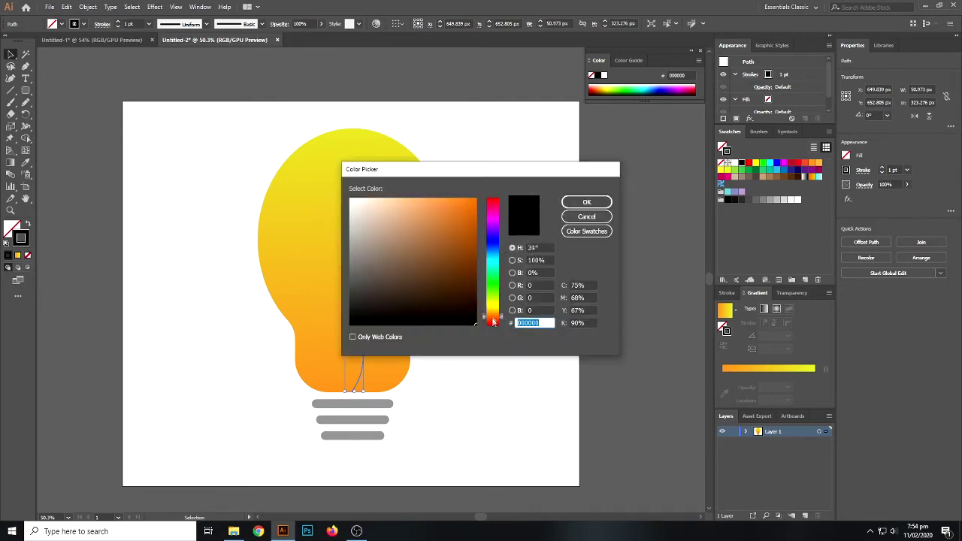
pyautogui.write('ff0000')
pyautogui.click(587, 202)
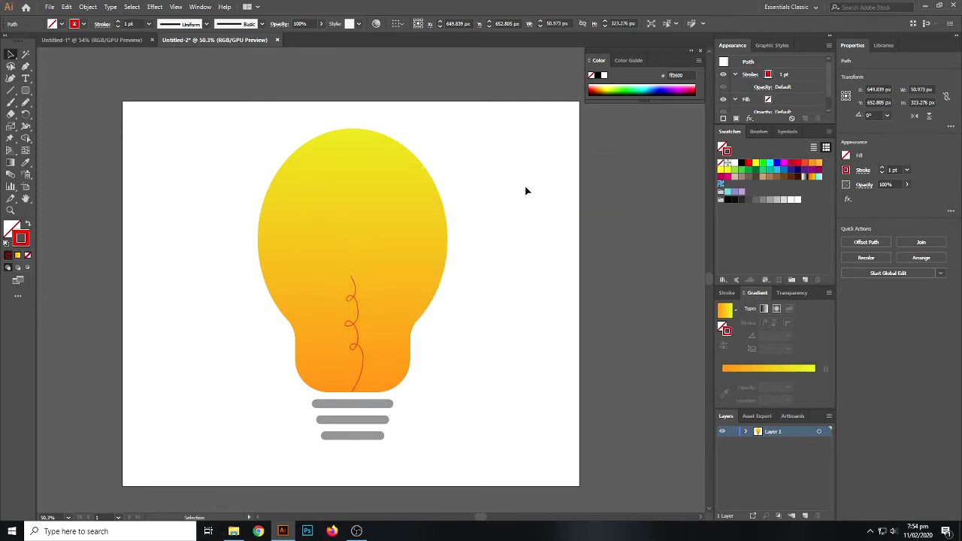
pyautogui.click(526, 191)
# Darken the filament stroke to a deep red 510000.
pyautogui.click(356, 325)
pyautogui.doubleClick(23, 239)
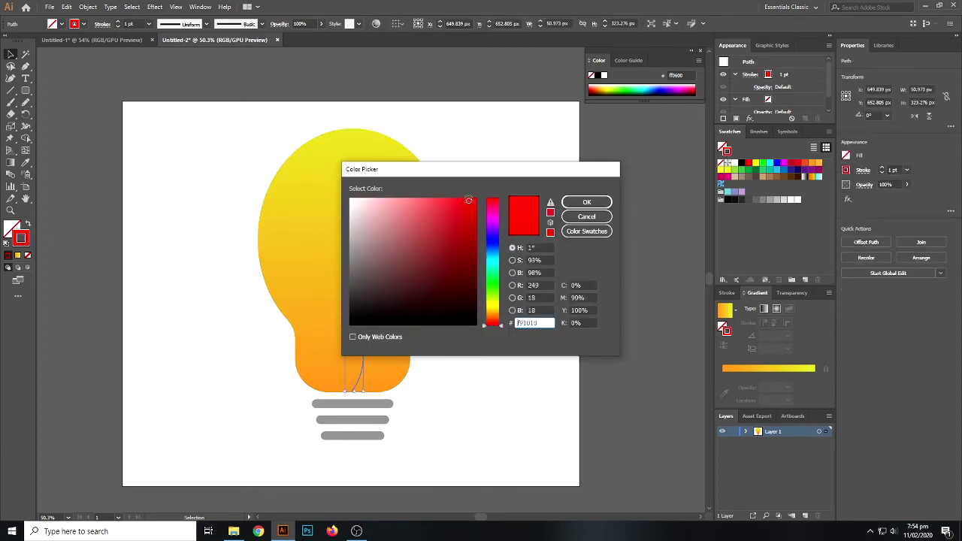
pyautogui.click(447, 197)
pyautogui.moveTo(447, 197); pyautogui.dragTo(442, 197)
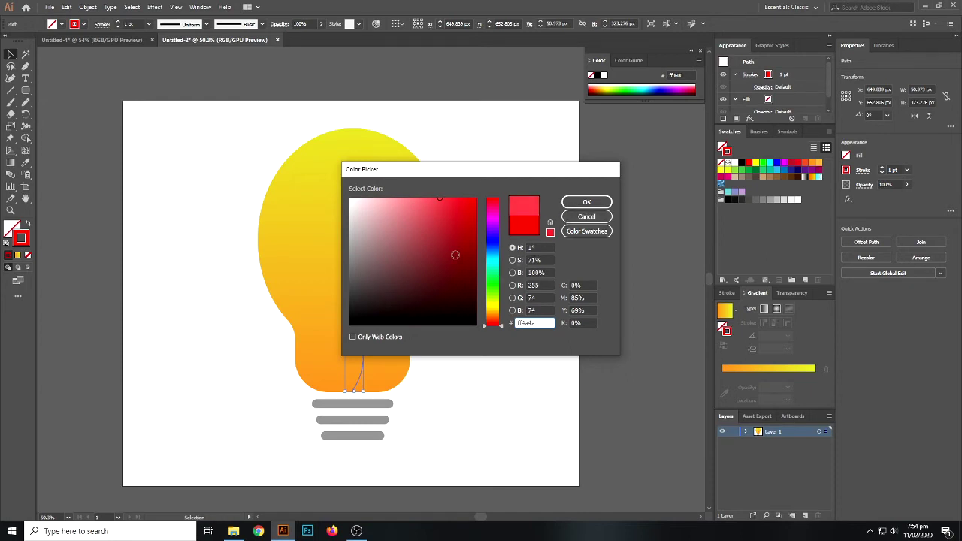
pyautogui.moveTo(455, 254); pyautogui.dragTo(476, 283)
pyautogui.click(587, 202)
pyautogui.click(532, 214)
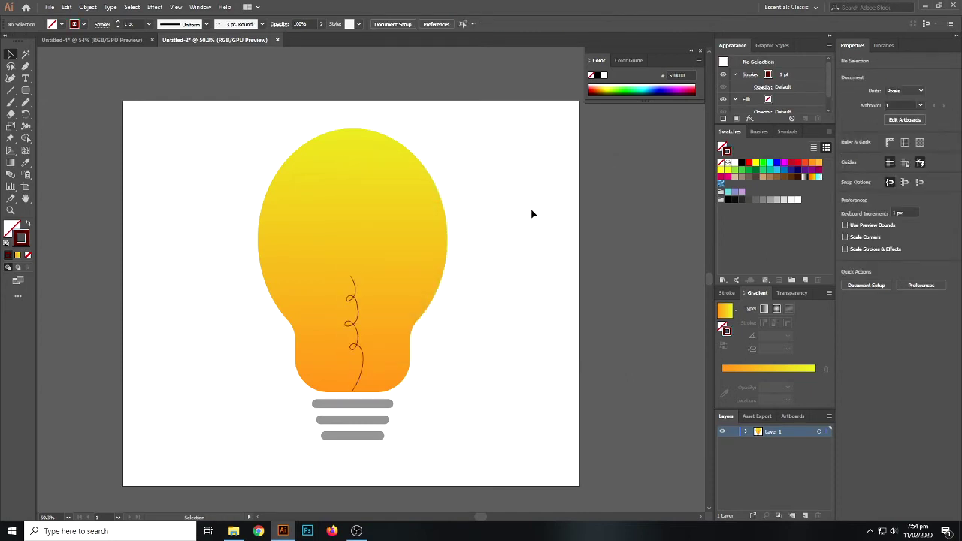
pyautogui.click(354, 332)
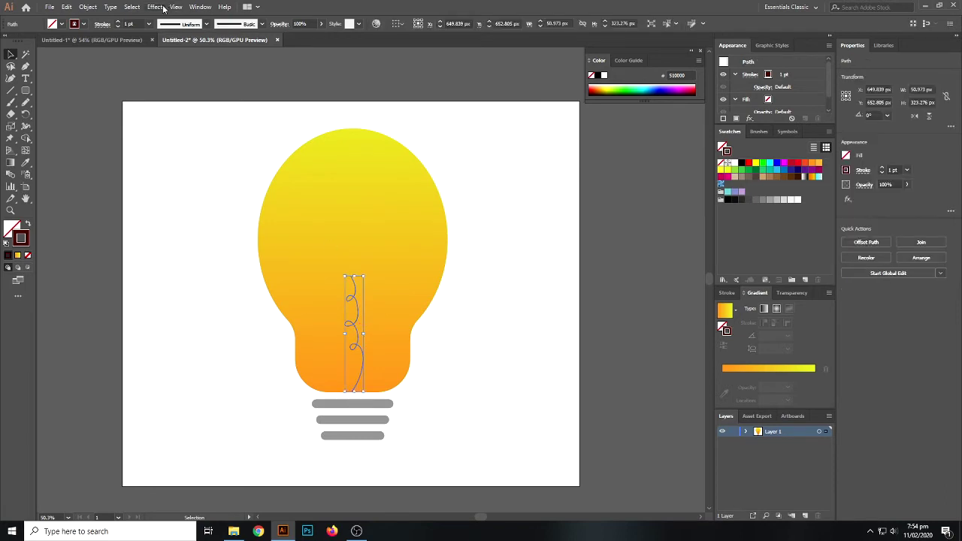
pyautogui.click(216, 183)
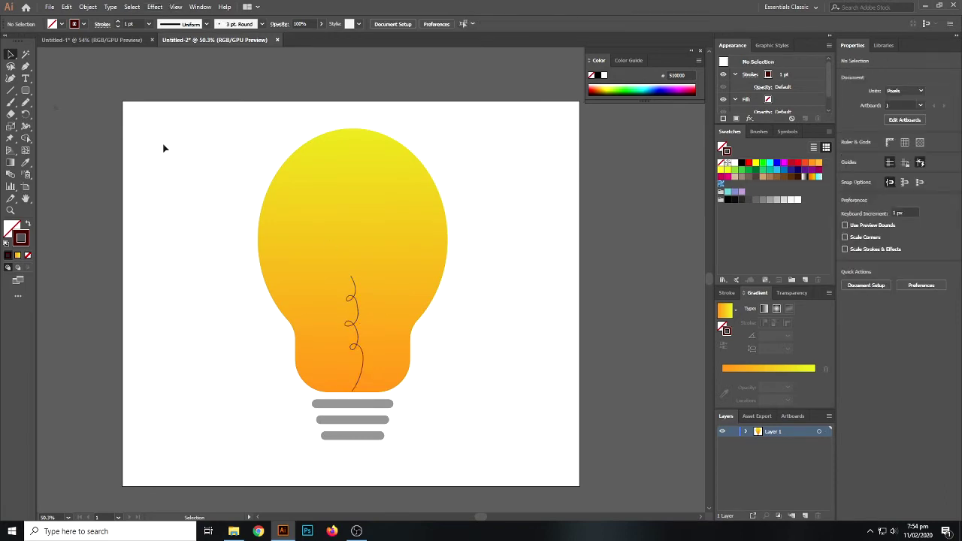
# Draw a small leaf-shaped piece with the Pen tool at the artboard's upper left.
pyautogui.click(26, 66)
pyautogui.click(166, 218)
pyautogui.click(194, 161)
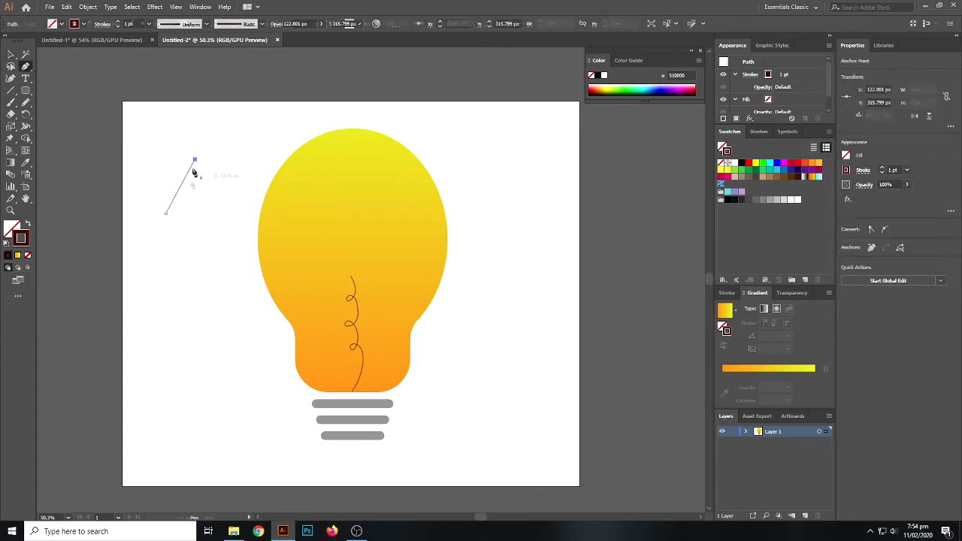
pyautogui.click(167, 213)
pyautogui.moveTo(182, 238); pyautogui.dragTo(180, 261)
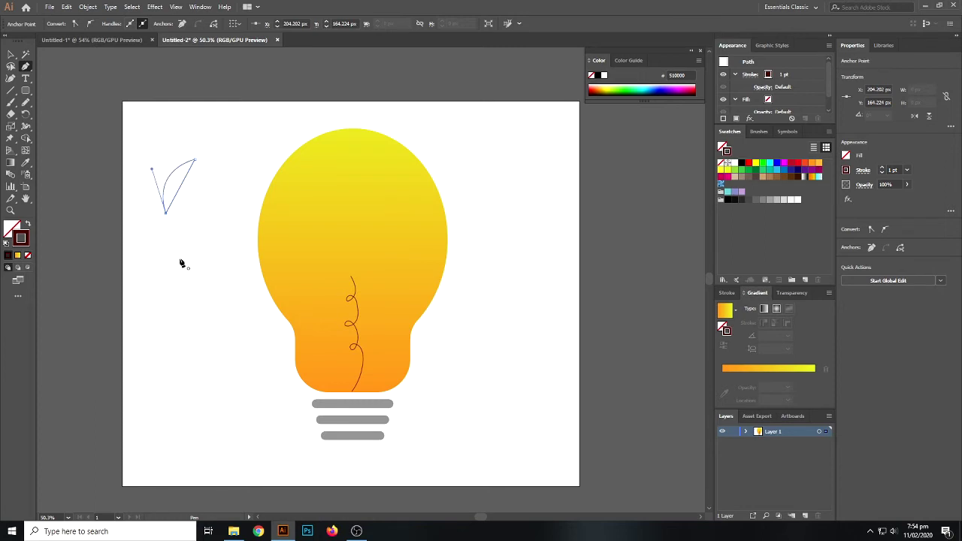
pyautogui.click(11, 54)
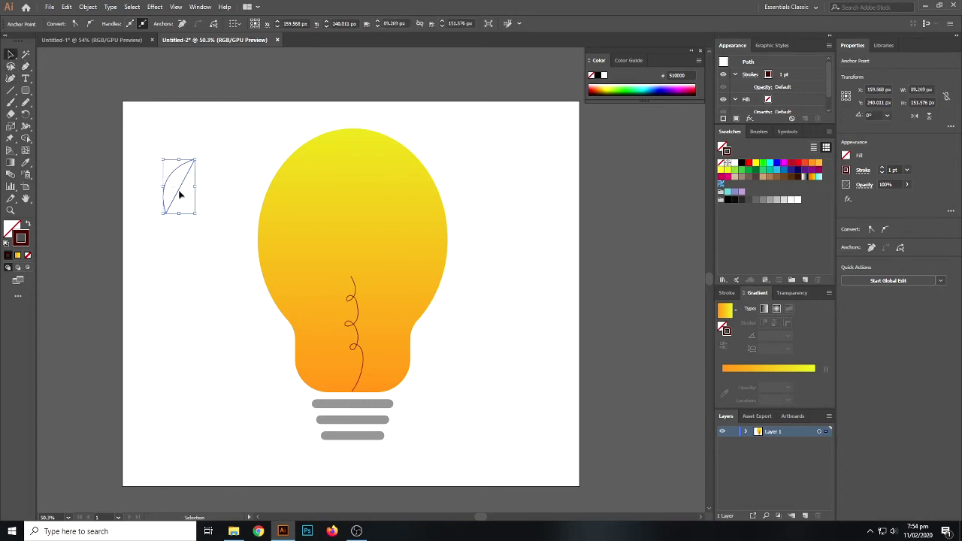
pyautogui.moveTo(179, 194); pyautogui.dragTo(188, 206)
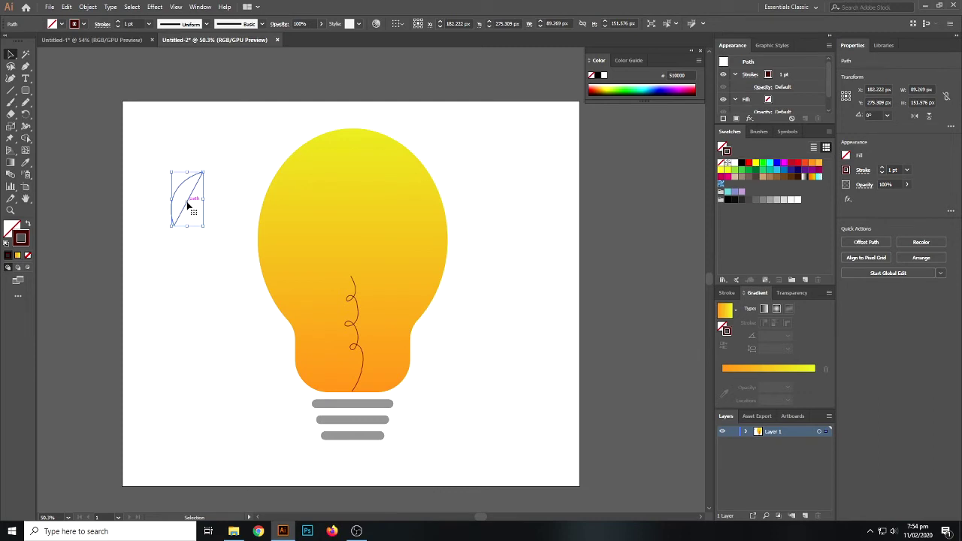
# Remove the leaf shape's outline and set its fill to grey 9b9b9b.
pyautogui.doubleClick(26, 238)
pyautogui.write('bababa')
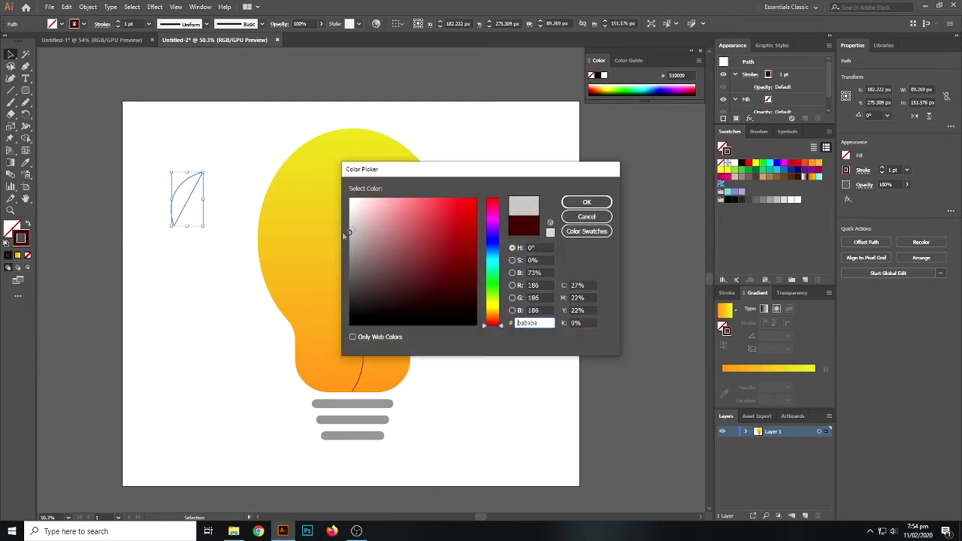
pyautogui.press('Escape')
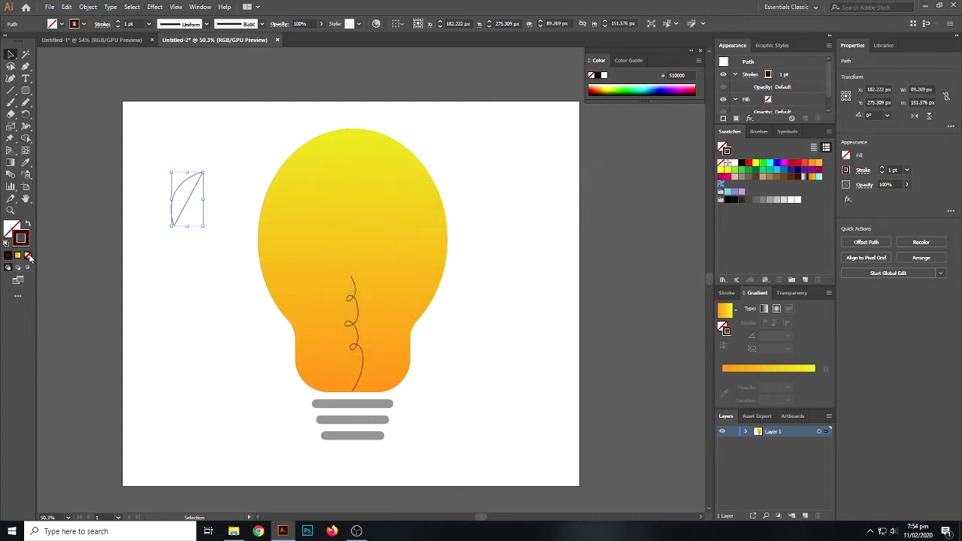
pyautogui.click(28, 257)
pyautogui.doubleClick(12, 229)
pyautogui.write('9b9b9b')
pyautogui.click(584, 200)
pyautogui.click(212, 195)
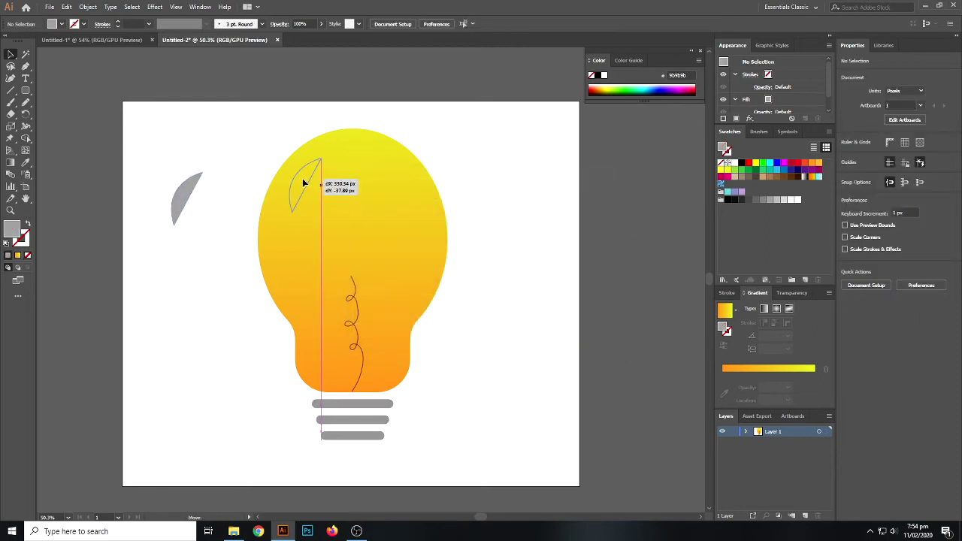
# Move the grey shape onto the bulb's upper-left and tilt it.
pyautogui.moveTo(325, 184); pyautogui.dragTo(301, 181)
pyautogui.click(486, 163)
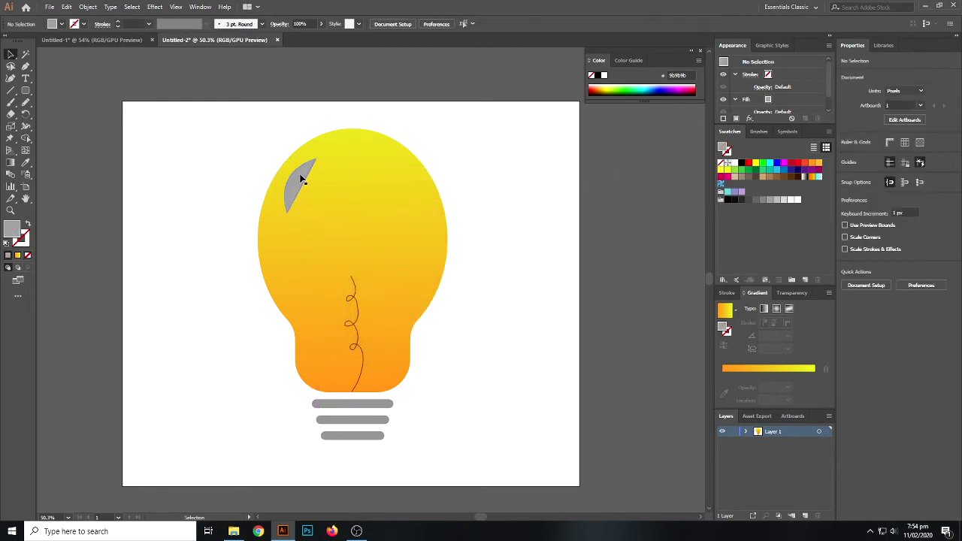
pyautogui.click(301, 179)
pyautogui.moveTo(316, 159); pyautogui.dragTo(320, 157)
# Shrink the highlight to about half size and nudge it into place.
pyautogui.click(474, 155)
pyautogui.click(304, 184)
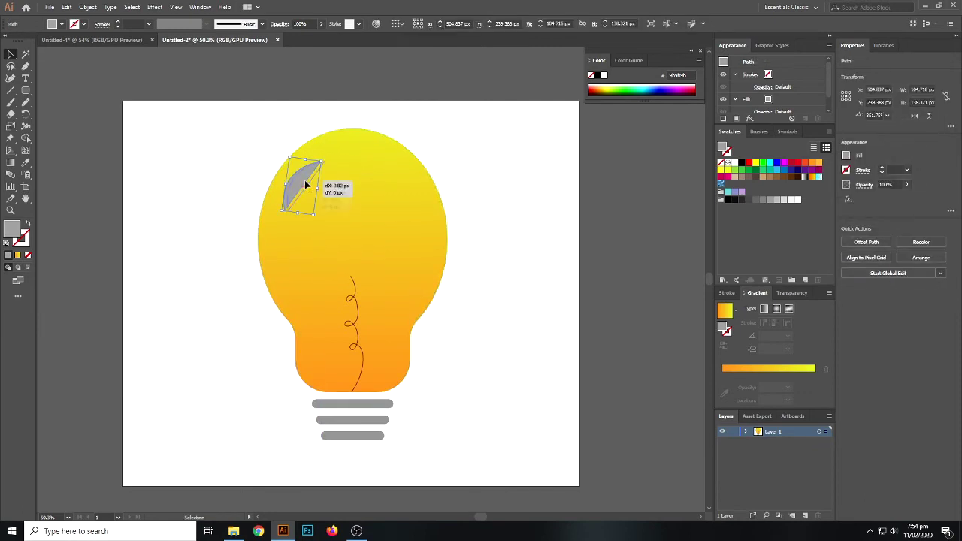
pyautogui.moveTo(321, 161); pyautogui.dragTo(295, 187)
pyautogui.click(444, 165)
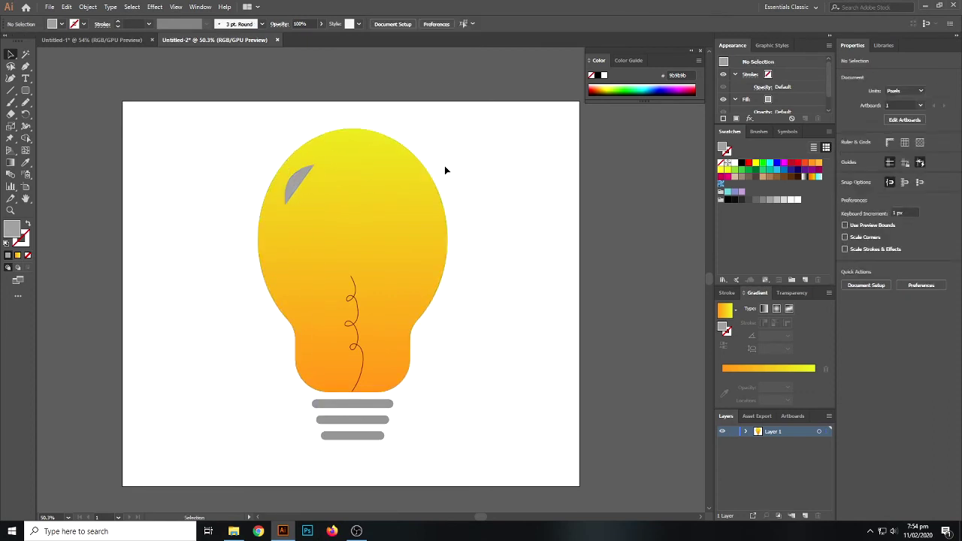
pyautogui.moveTo(296, 178); pyautogui.dragTo(299, 178)
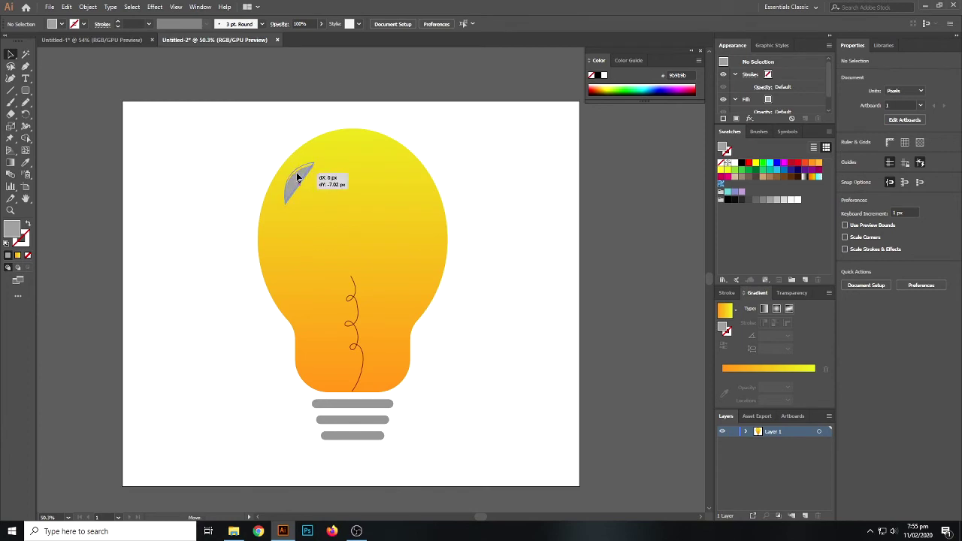
pyautogui.click(155, 7)
pyautogui.moveTo(169, 166)
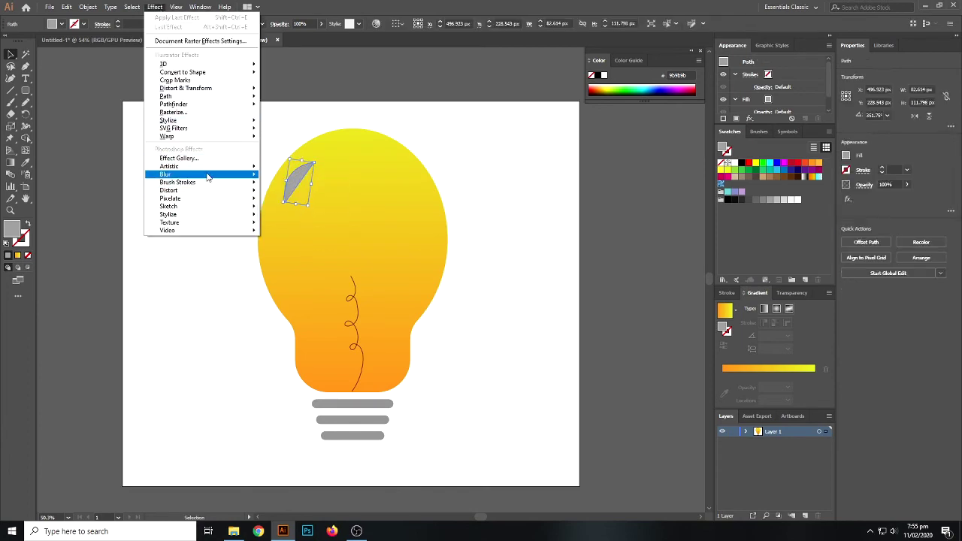
# Apply a Gaussian Blur with an increased radius to the highlight.
pyautogui.moveTo(203, 174)
pyautogui.click(293, 176)
pyautogui.click(432, 275)
pyautogui.moveTo(466, 253); pyautogui.dragTo(478, 257)
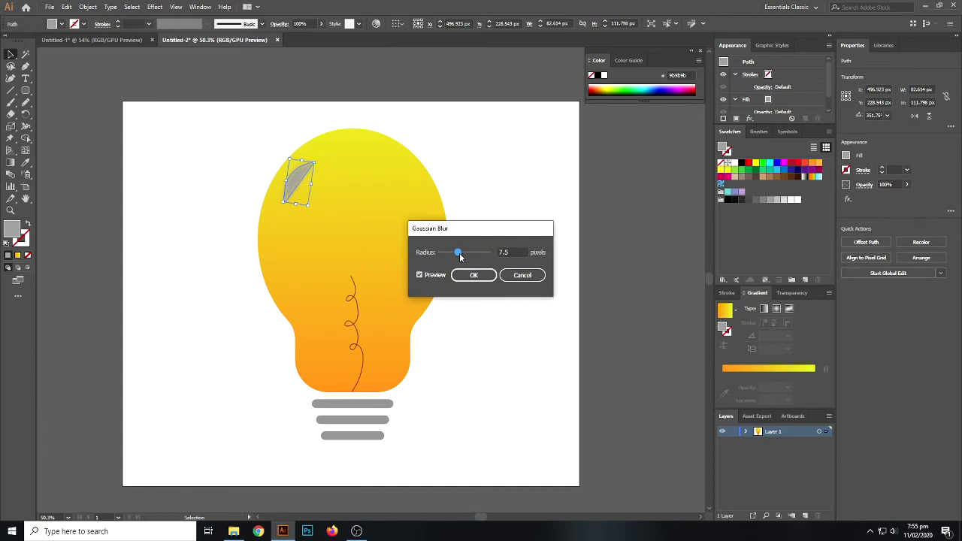
pyautogui.click(472, 275)
pyautogui.click(506, 215)
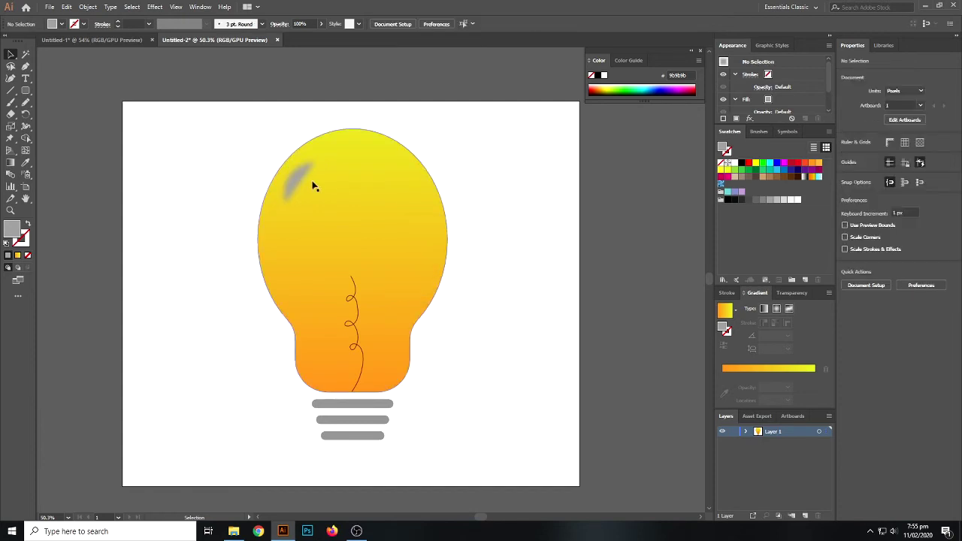
# Nudge the highlight slightly left and change its fill to light grey d3d3d3.
pyautogui.moveTo(301, 183); pyautogui.dragTo(299, 183)
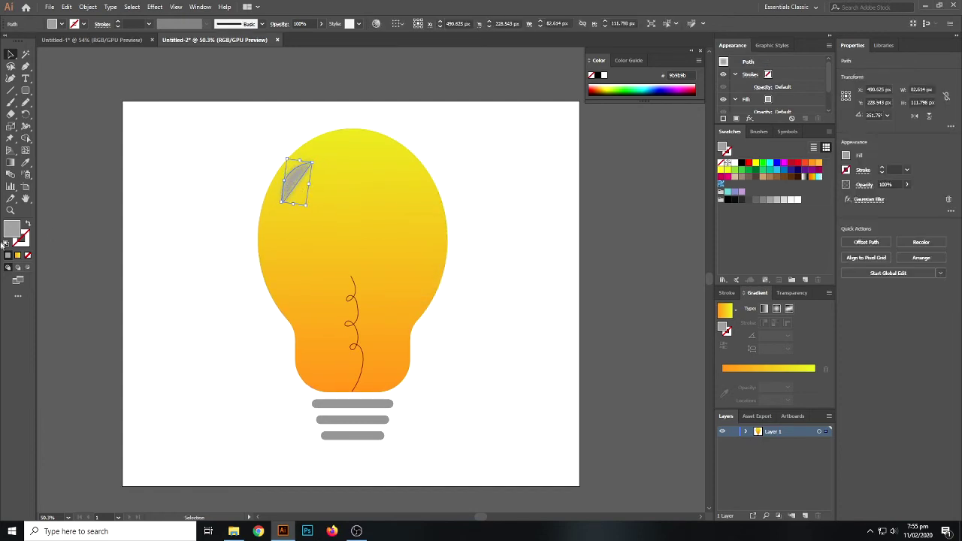
pyautogui.doubleClick(12, 230)
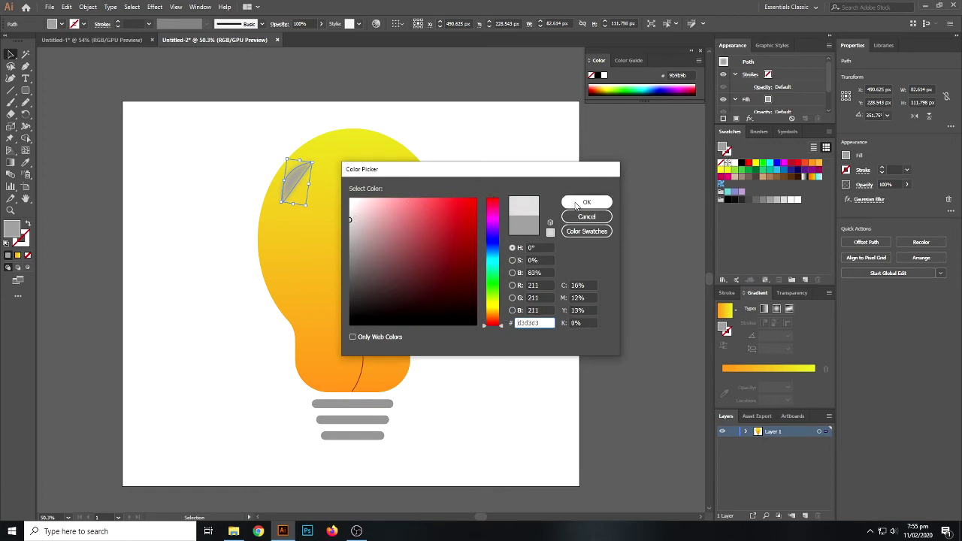
pyautogui.click(584, 203)
pyautogui.click(531, 186)
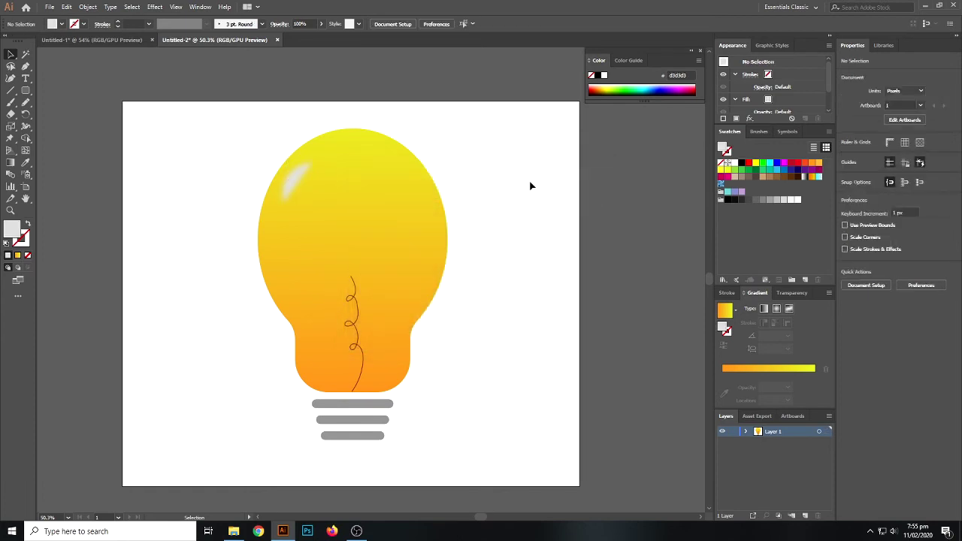
# Enlarge, reposition and re-tilt the highlight in the bulb's upper left.
pyautogui.click(289, 186)
pyautogui.moveTo(293, 206); pyautogui.dragTo(285, 205)
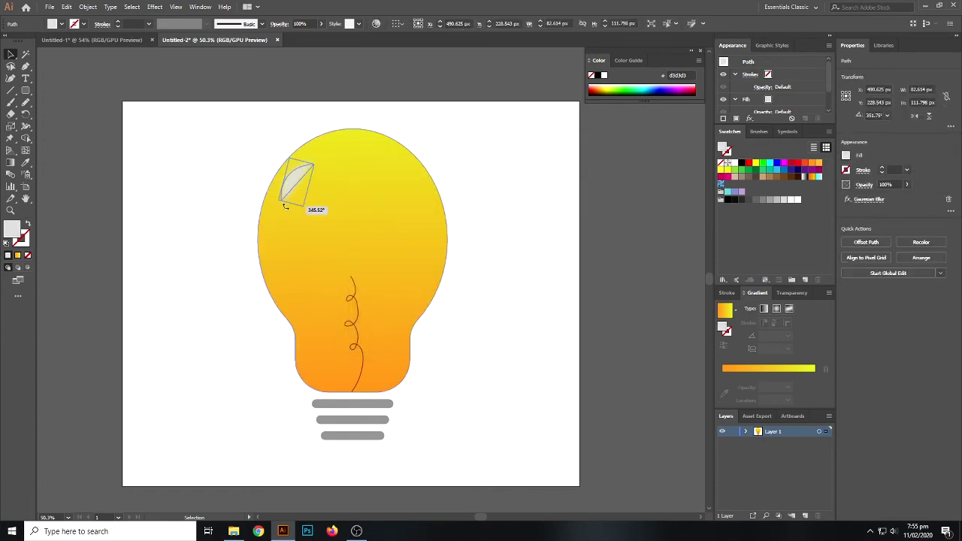
pyautogui.moveTo(314, 164)
pyautogui.mouseDown()
pyautogui.moveTo(322, 157)
pyautogui.moveTo(291, 194)
pyautogui.mouseUp()
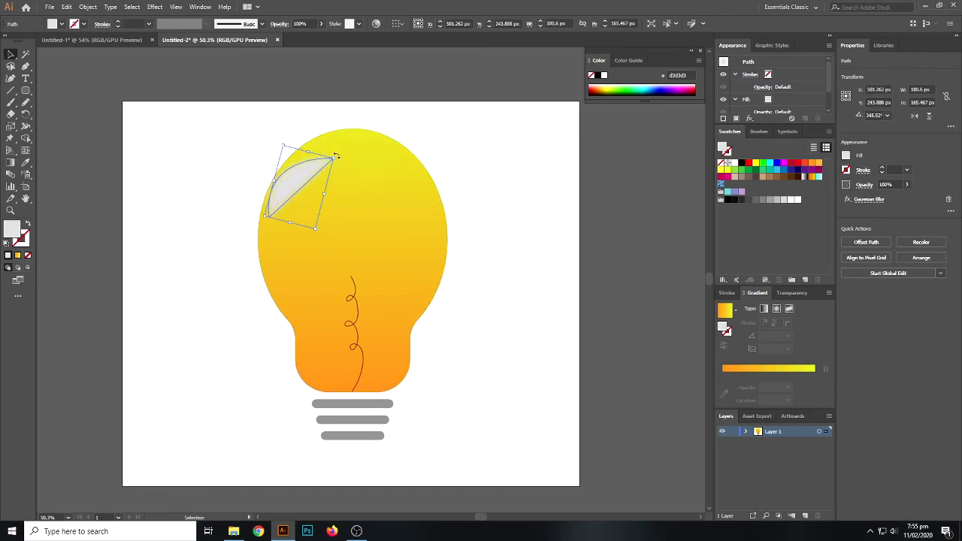
pyautogui.moveTo(335, 155); pyautogui.dragTo(333, 153)
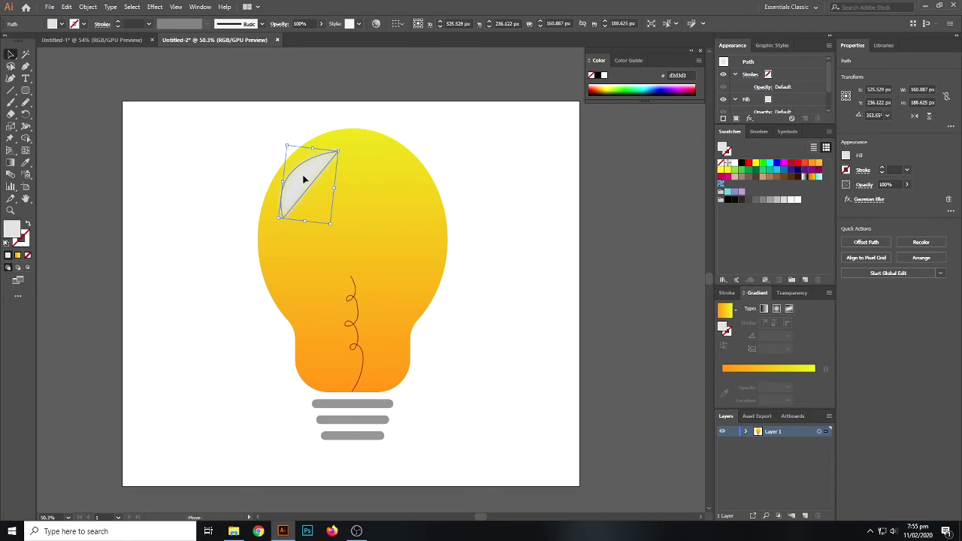
pyautogui.click(461, 176)
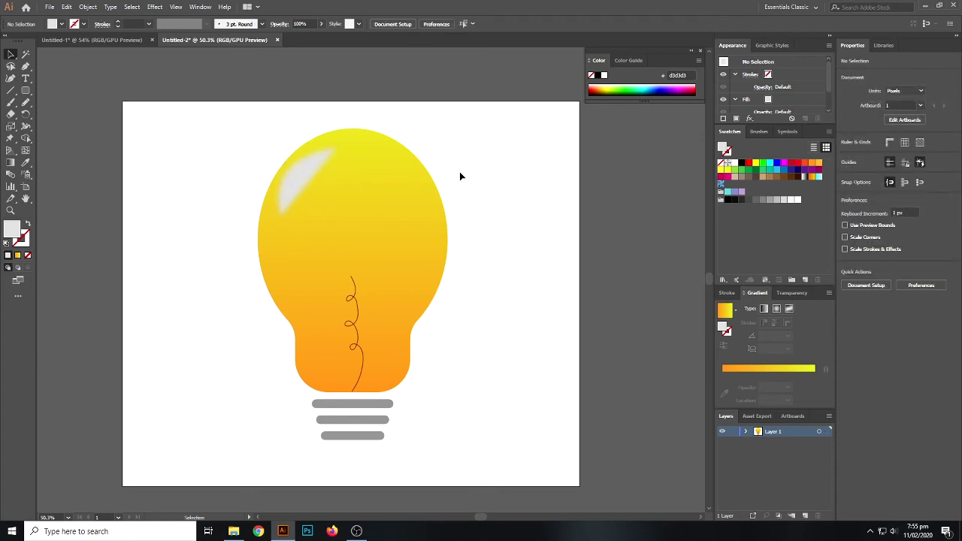
# Group the bulb's parts and add a yellow outer glow: Screen, 75% opacity, 20 px blur.
pyautogui.moveTo(435, 386); pyautogui.dragTo(478, 461)
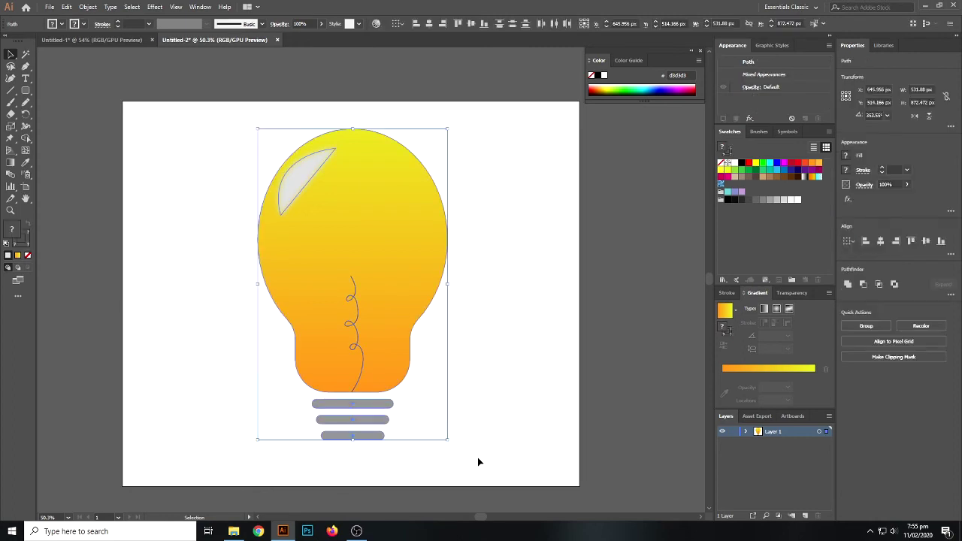
pyautogui.hotkey('ctrl', 'g')
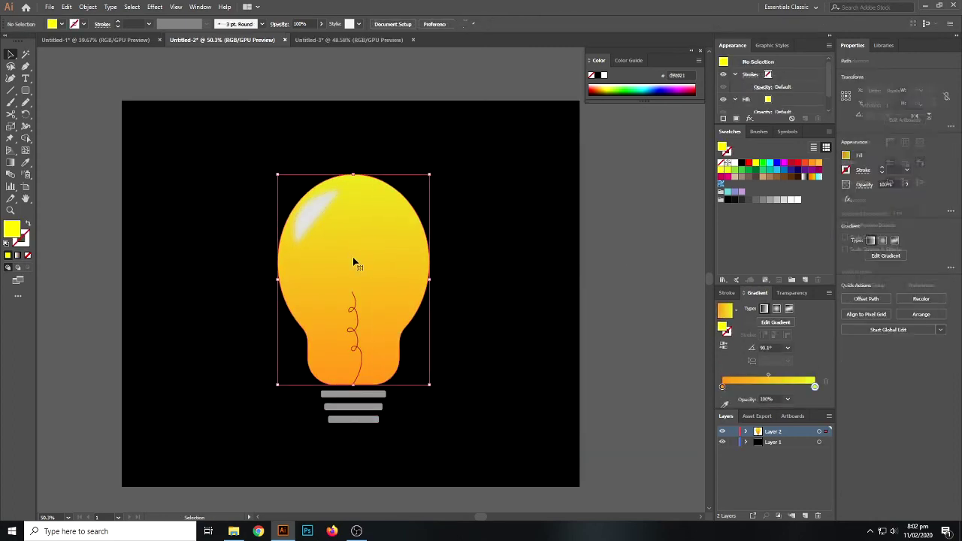
pyautogui.click(155, 6)
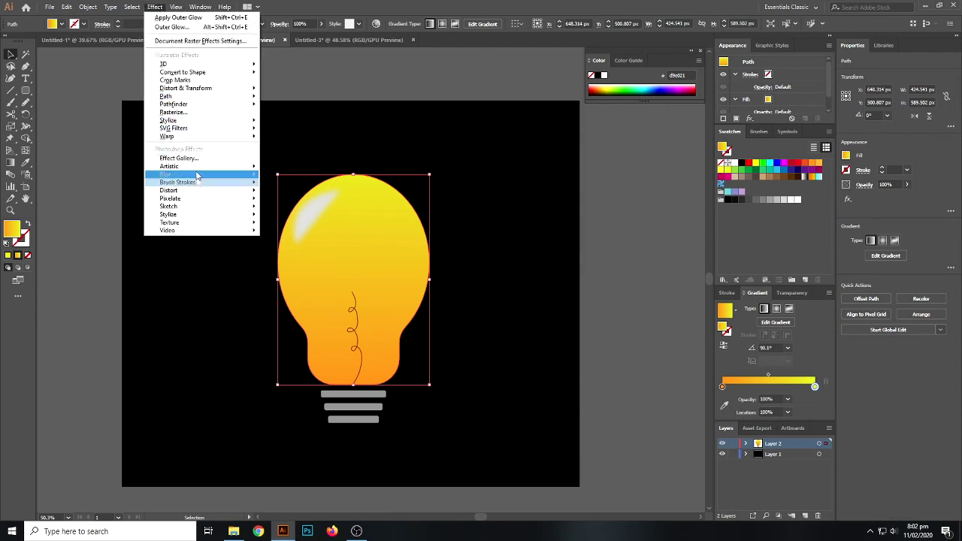
pyautogui.moveTo(168, 120)
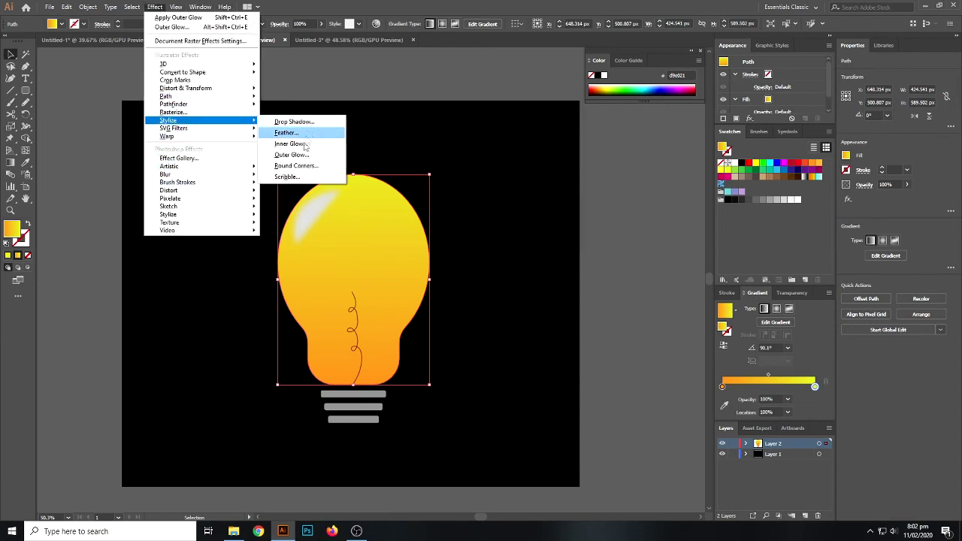
pyautogui.click(301, 155)
pyautogui.click(583, 227)
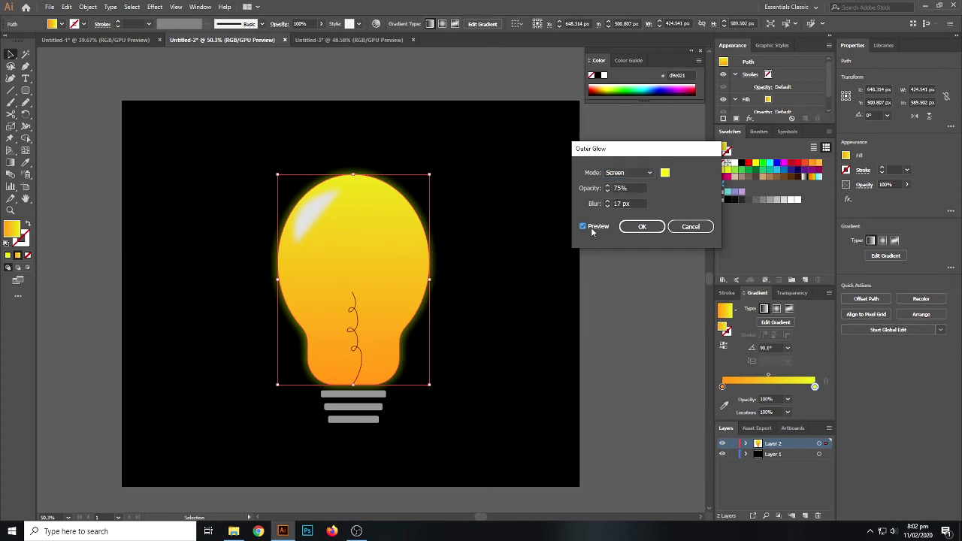
pyautogui.click(608, 201)
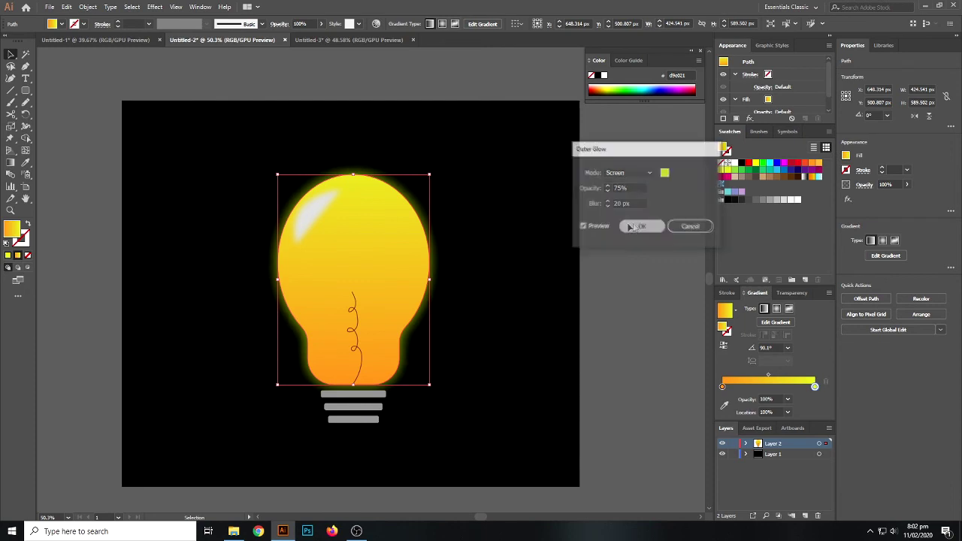
pyautogui.click(642, 227)
pyautogui.click(593, 223)
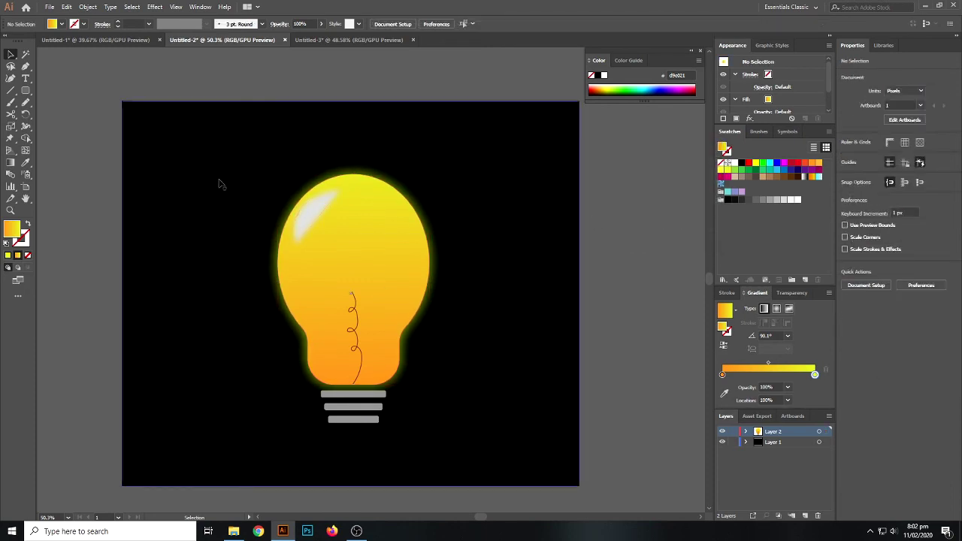
pyautogui.click(733, 442)
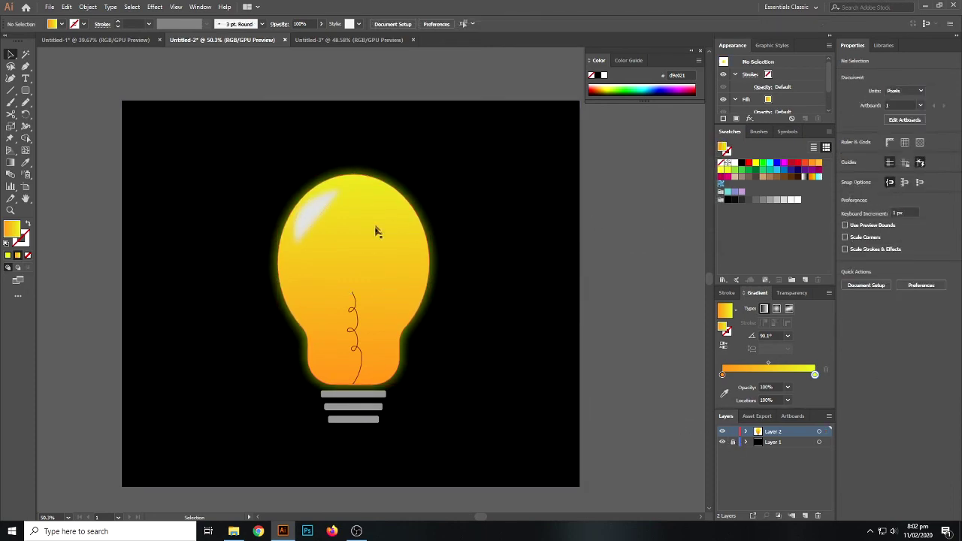
# Lock the background layer and fully round the ends of the three base bars.
pyautogui.click(378, 230)
pyautogui.click(290, 268)
pyautogui.click(355, 399)
pyautogui.press('z')
pyautogui.click(394, 422)
pyautogui.moveTo(333, 255)
pyautogui.mouseDown()
pyautogui.moveTo(369, 277)
pyautogui.moveTo(366, 292)
pyautogui.mouseUp()
pyautogui.press('v')
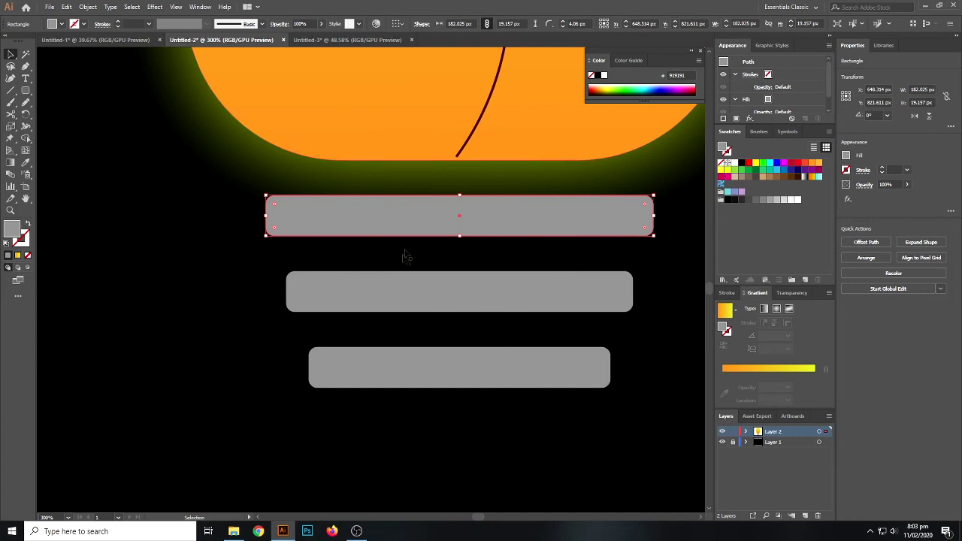
pyautogui.keyDown('shift'); pyautogui.click(406, 293); pyautogui.keyUp('shift')
pyautogui.keyDown('shift'); pyautogui.click(404, 357); pyautogui.keyUp('shift')
pyautogui.moveTo(280, 216); pyautogui.dragTo(342, 225)
# Scale down the whole bulb group and reposition it on the artboard.
pyautogui.press('z')
pyautogui.scroll(-3, 240, 268)
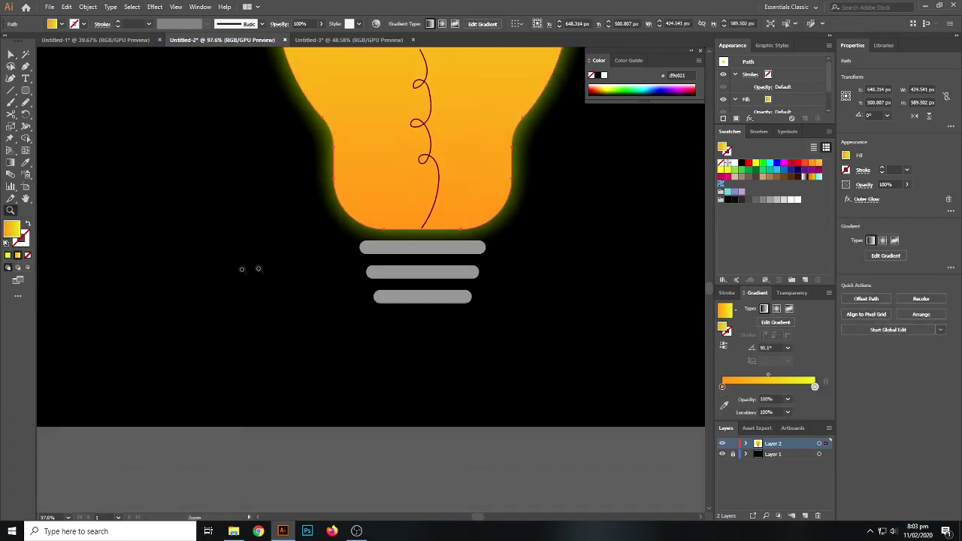
pyautogui.scroll(-3, 356, 256)
pyautogui.press('v')
pyautogui.click(509, 265)
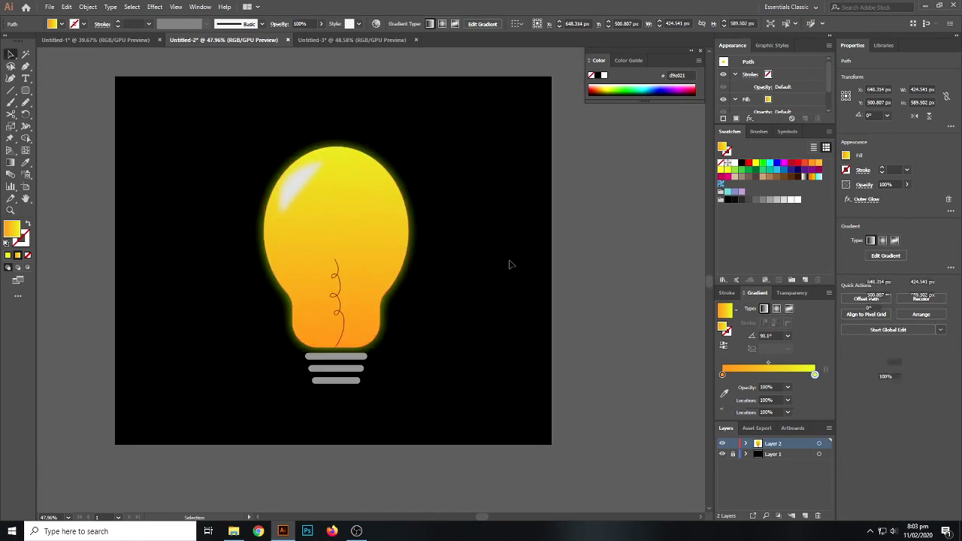
pyautogui.hotkey('ctrl', 'a')
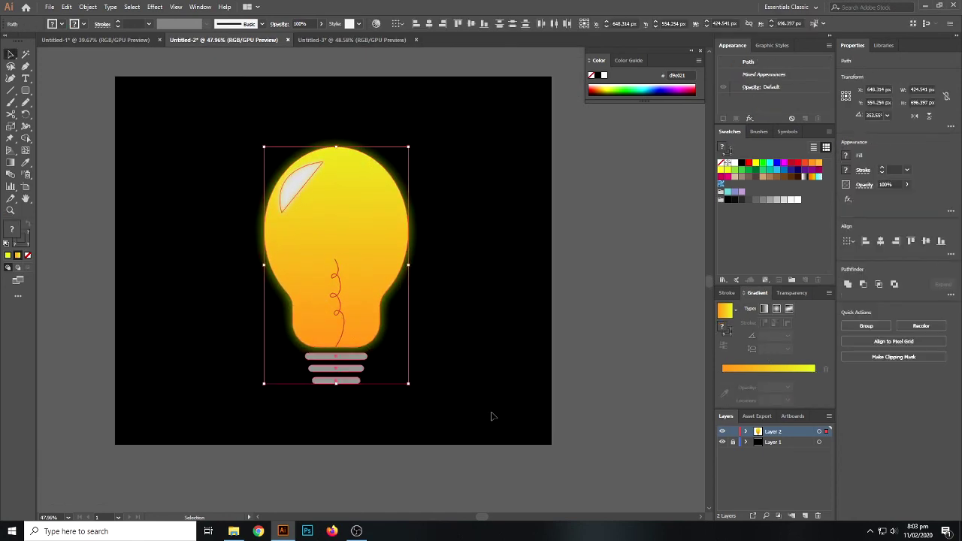
pyautogui.moveTo(409, 386); pyautogui.dragTo(344, 279)
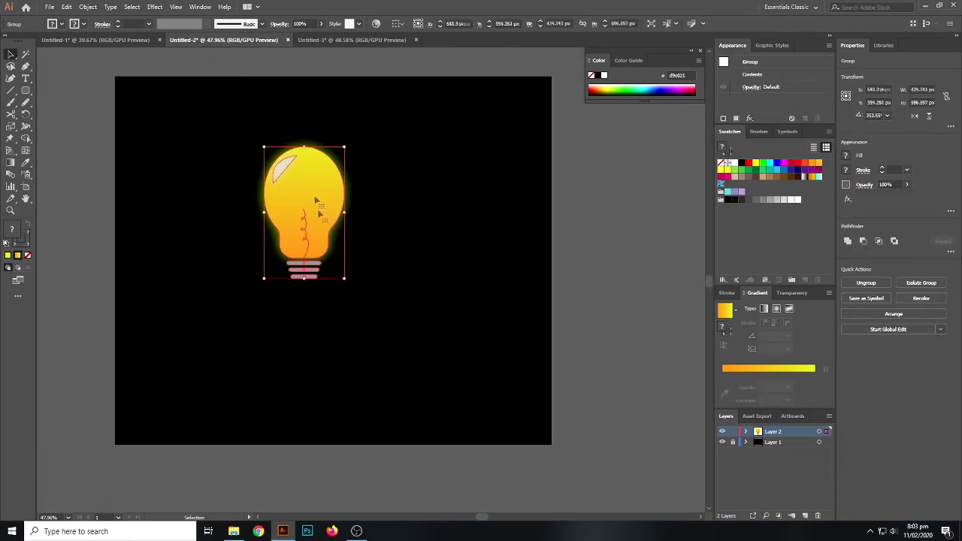
pyautogui.click(300, 209)
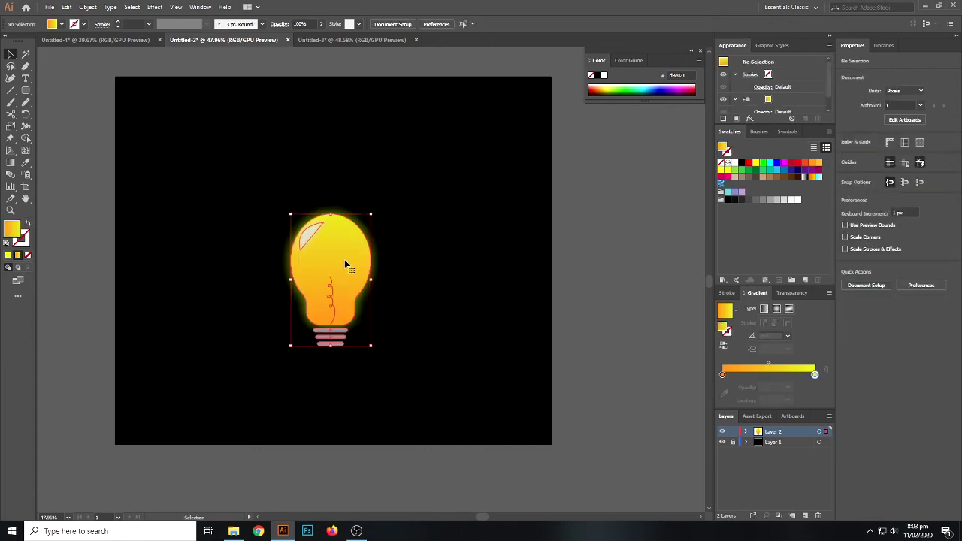